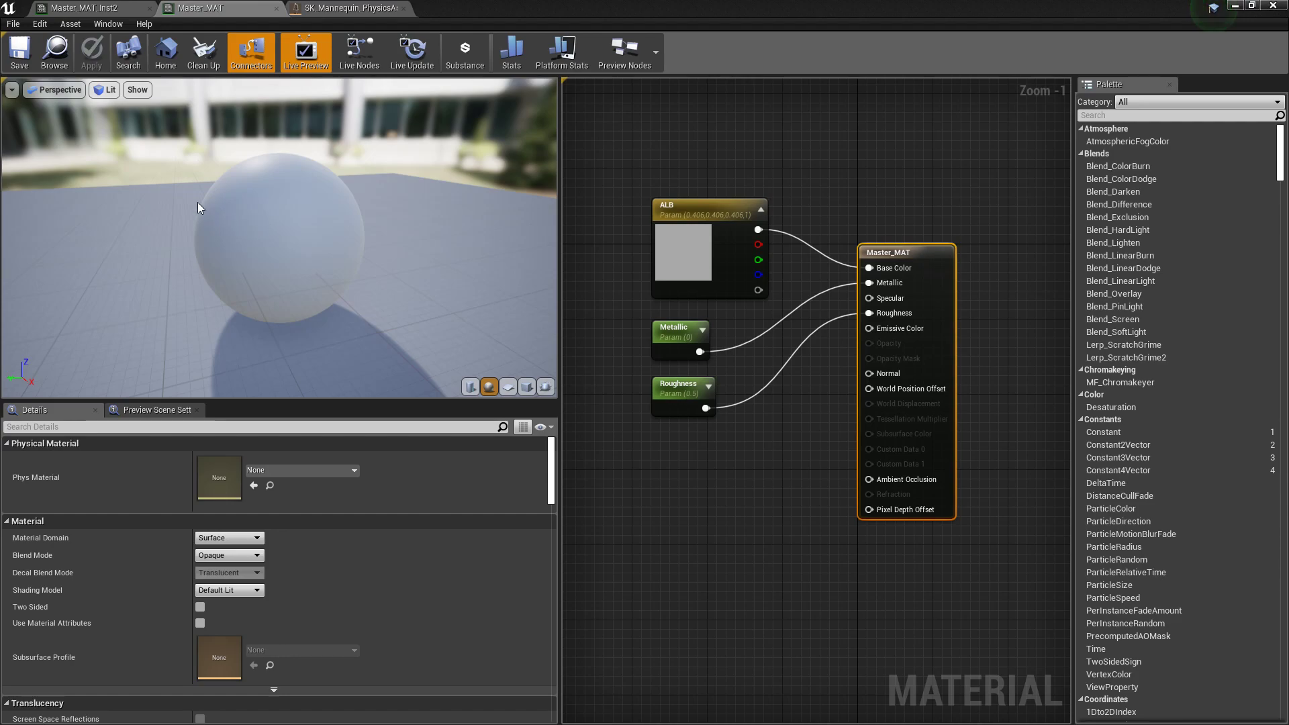
- Open the Material Editor's Window menu to list available panels
click(108, 24)
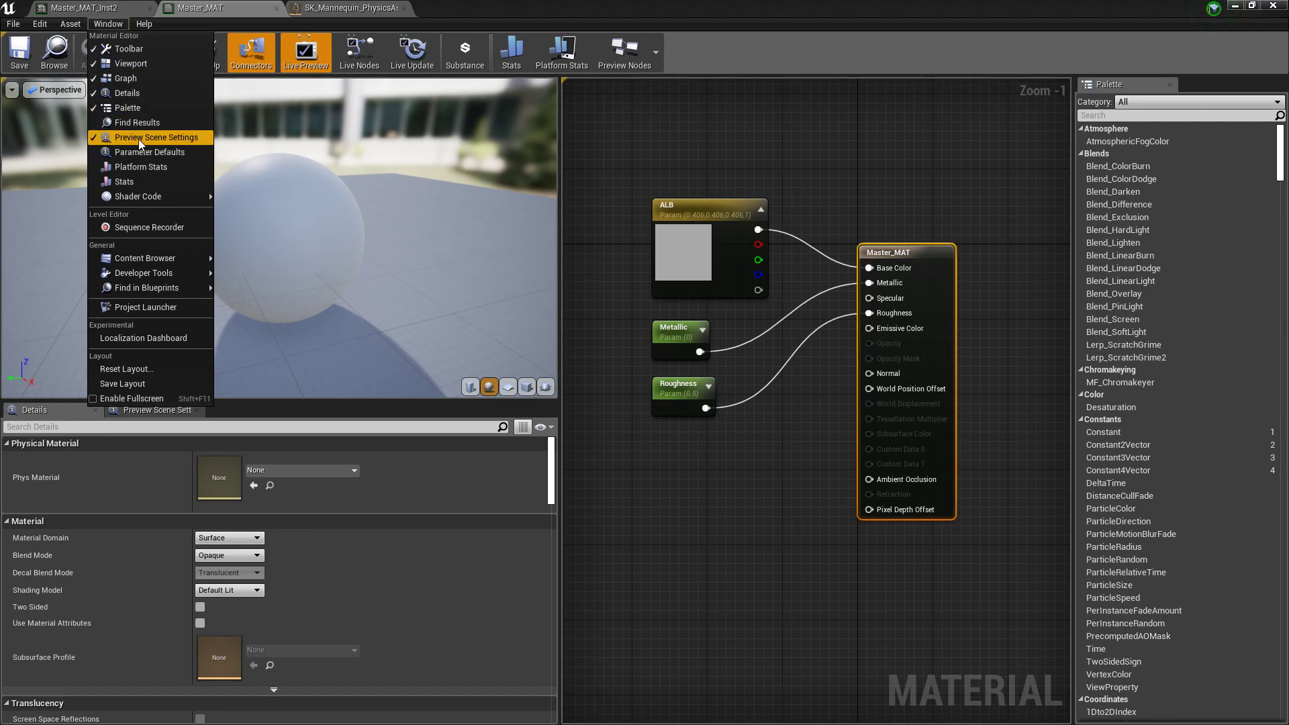
- Show Preview Scene Settings for Profile_2, then rotate the environment lighting and orbit the sphere
click(183, 139)
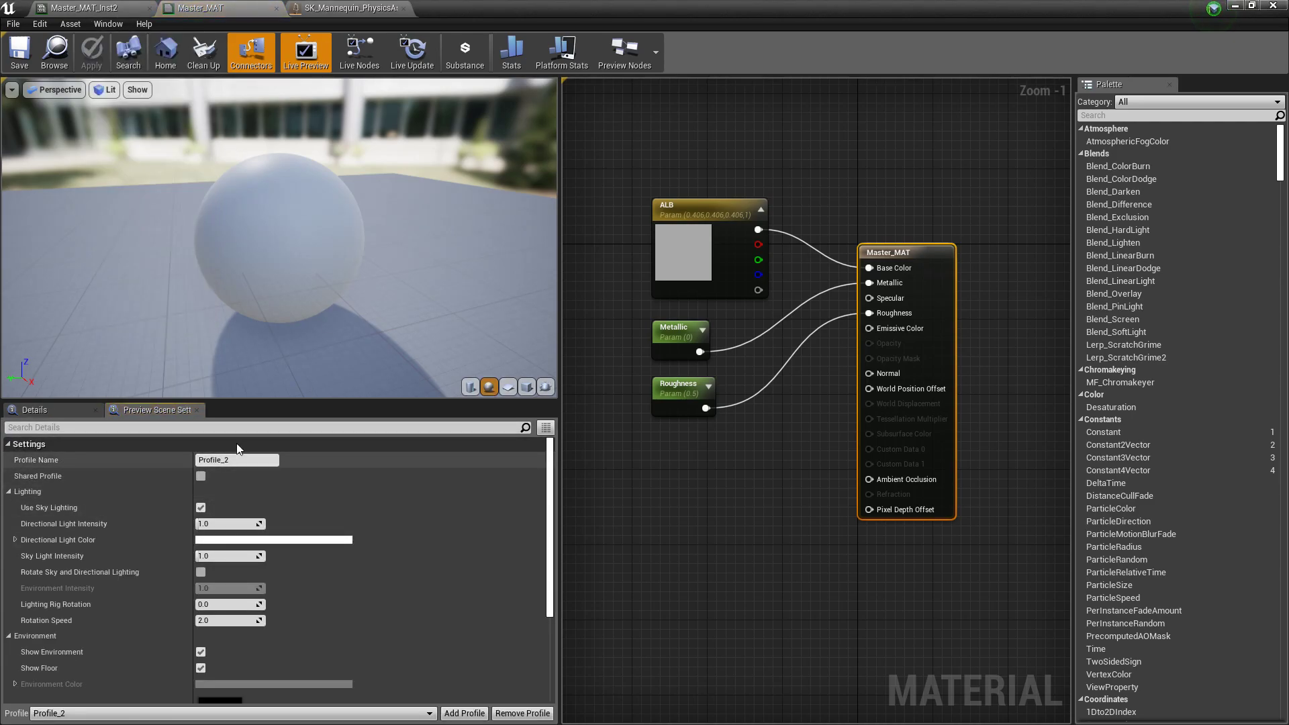
drag(272, 264, 449, 333)
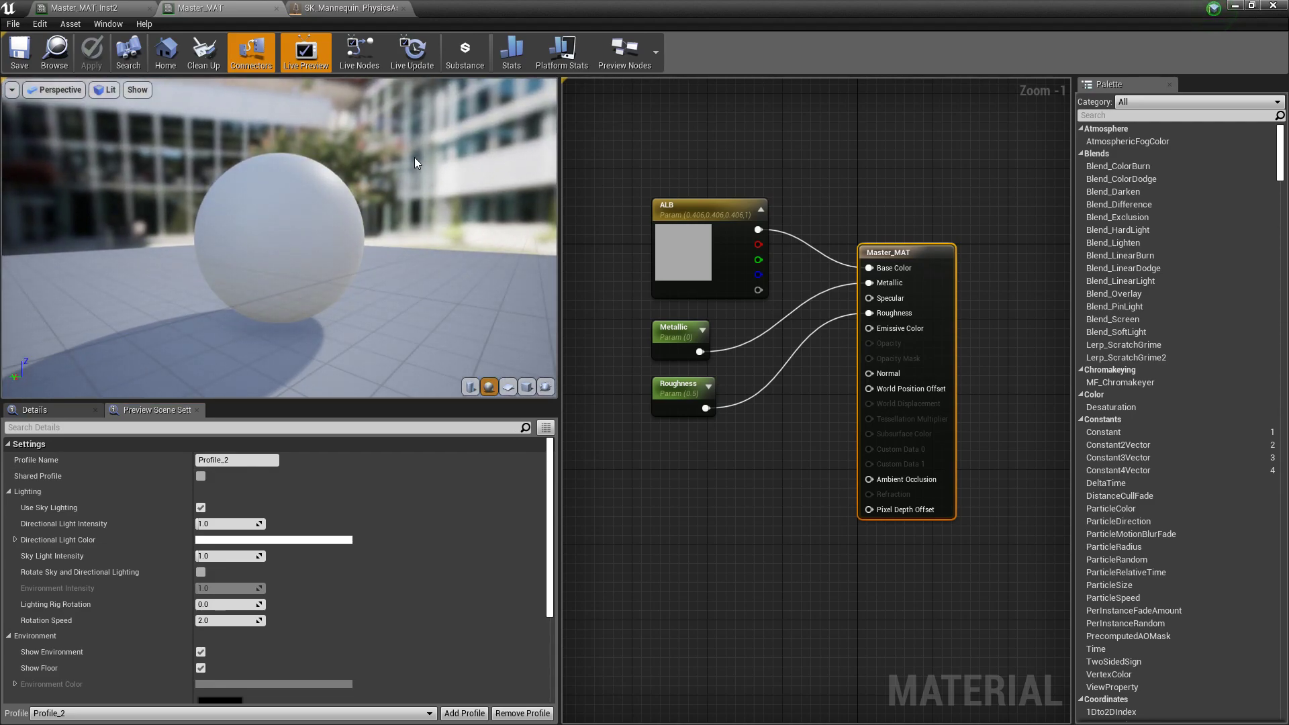
drag(414, 161, 360, 147)
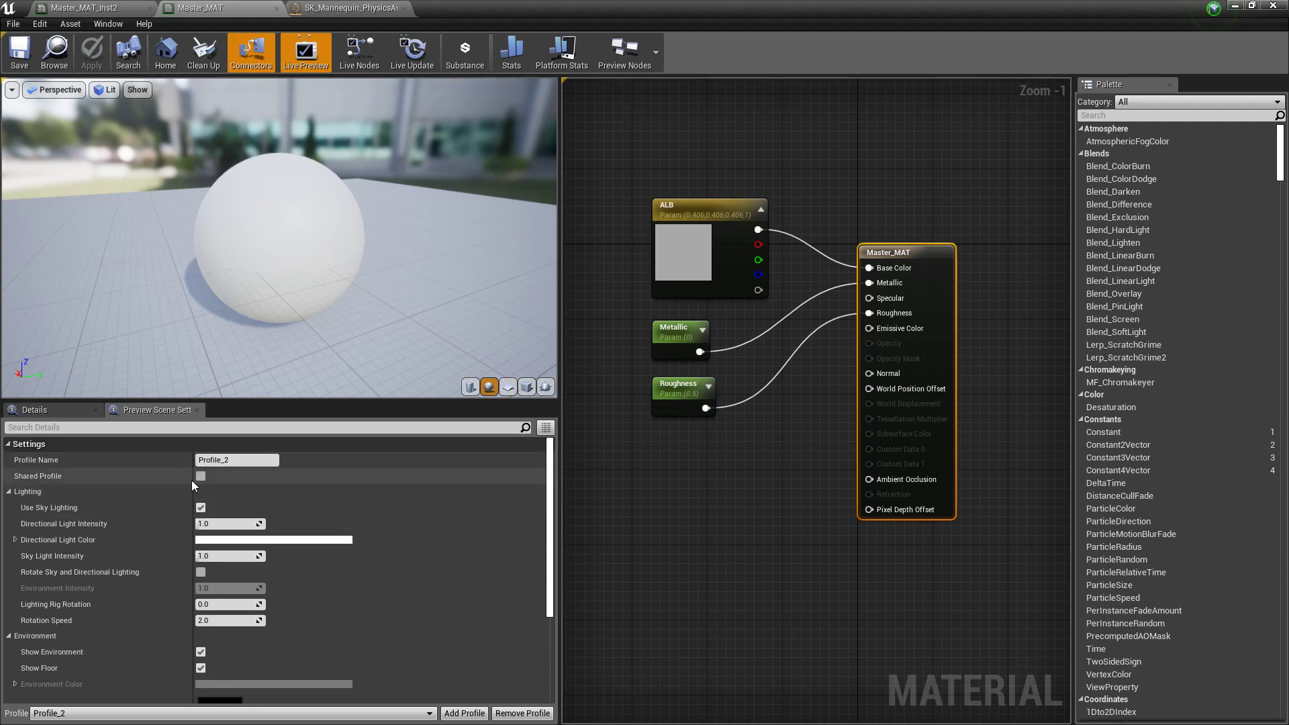
scroll(272, 513, down, 1)
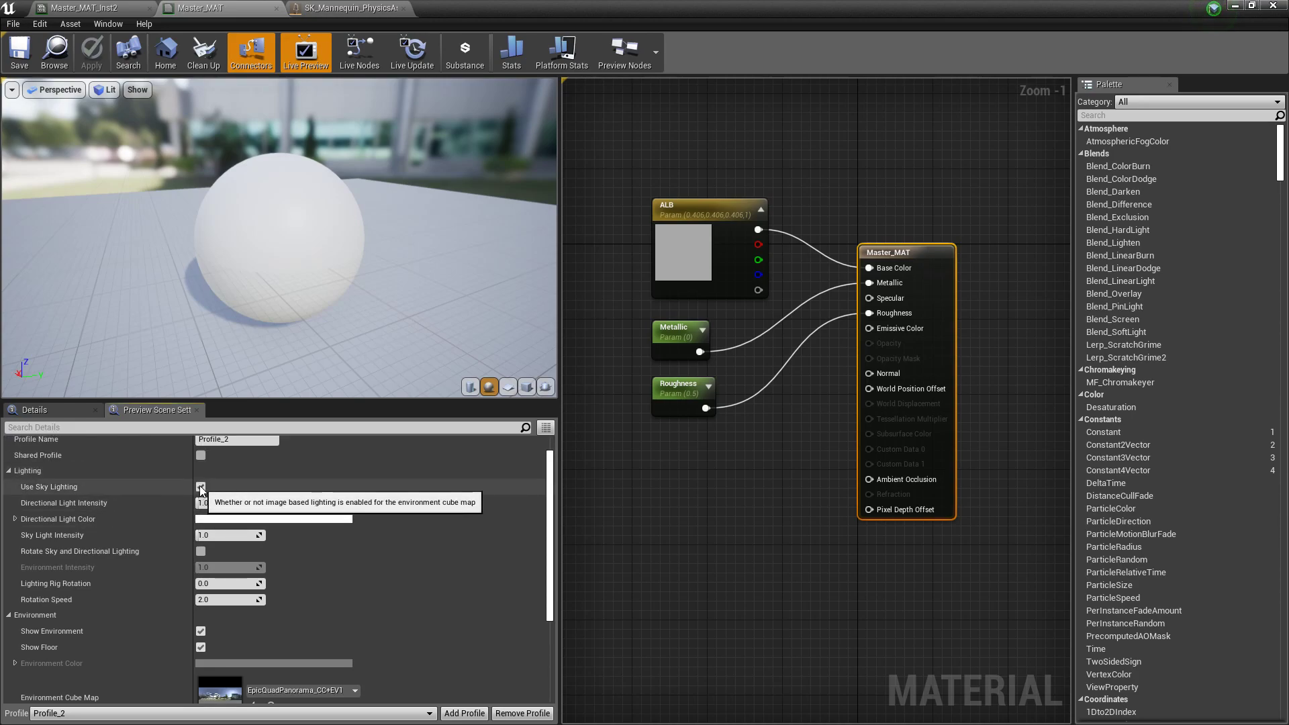
click(200, 487)
click(200, 487)
drag(204, 503, 255, 502)
click(206, 503)
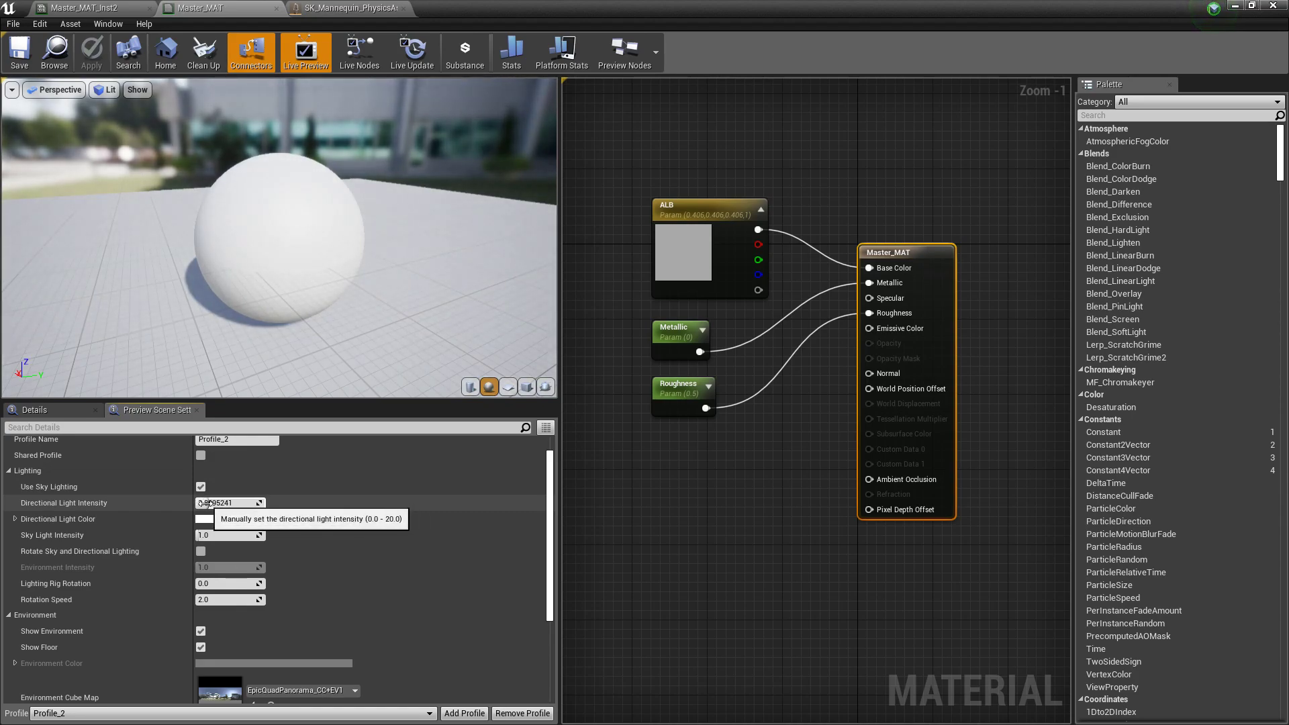
text(1)
key(Return)
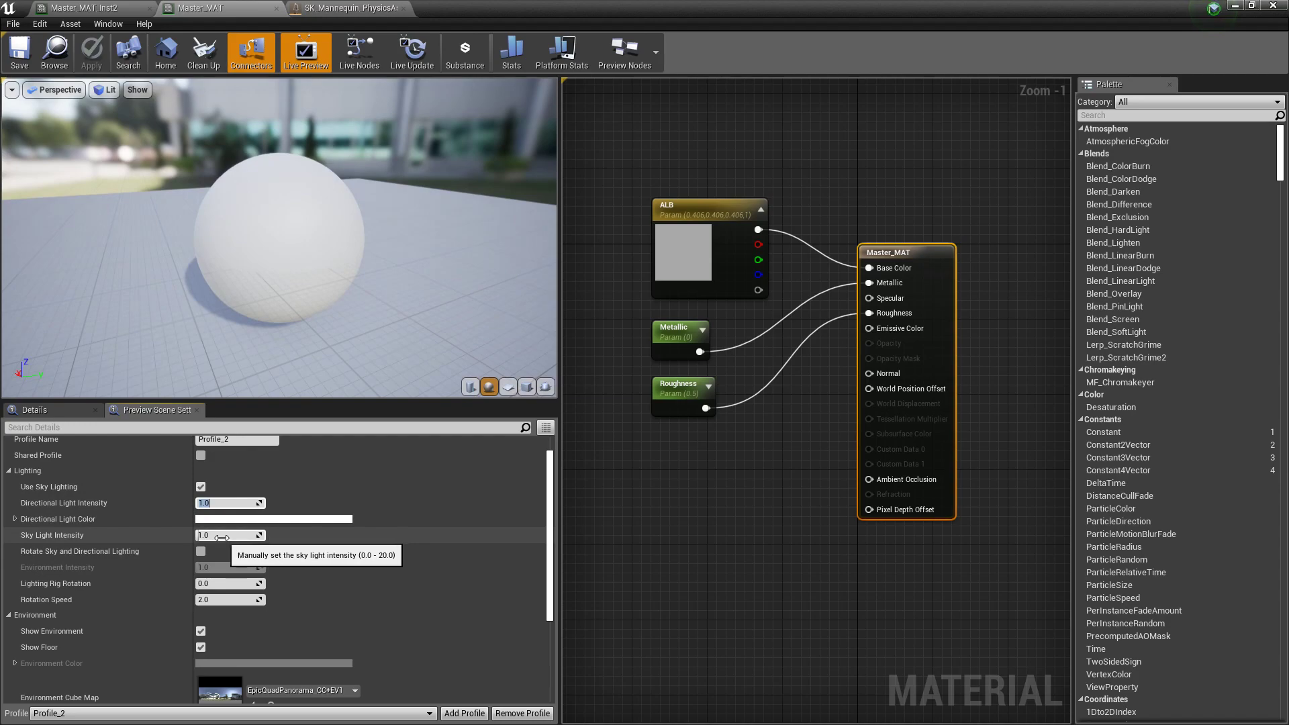
mouse_move(205, 535)
mouse_down()
mouse_move(241, 535)
mouse_move(231, 535)
mouse_up()
click(230, 535)
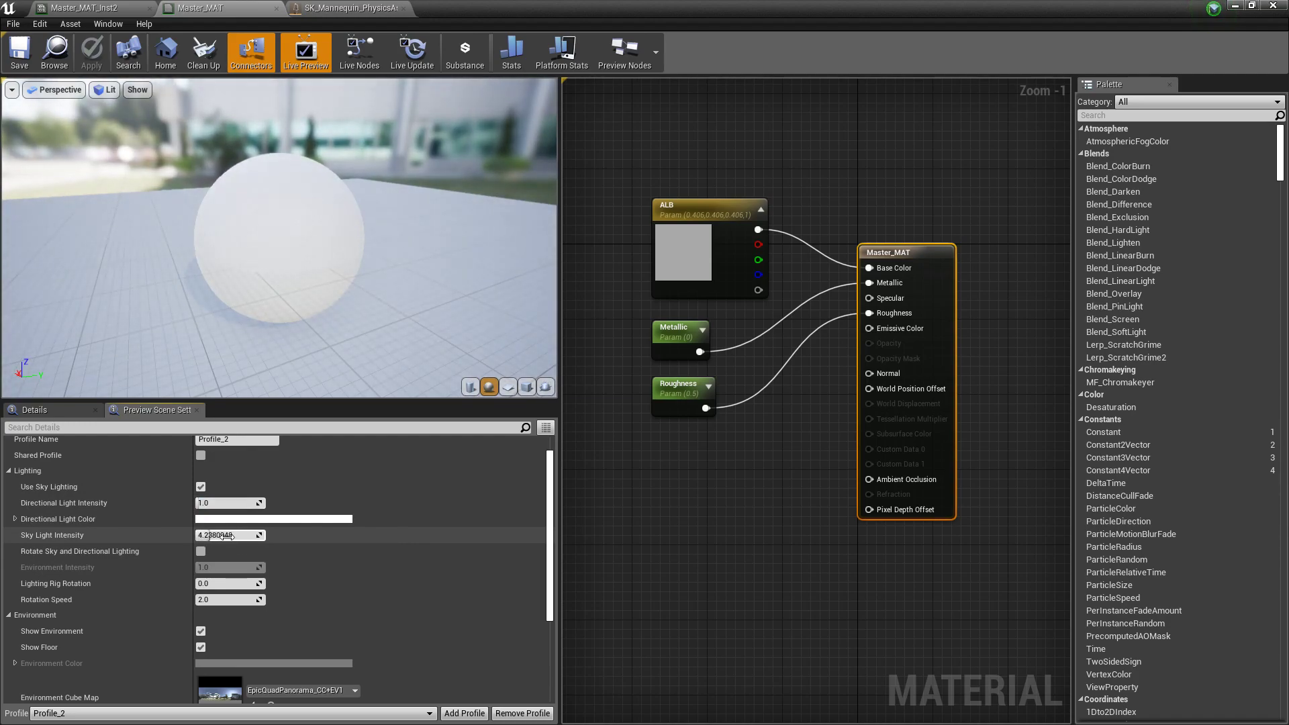
text(1)
key(Return)
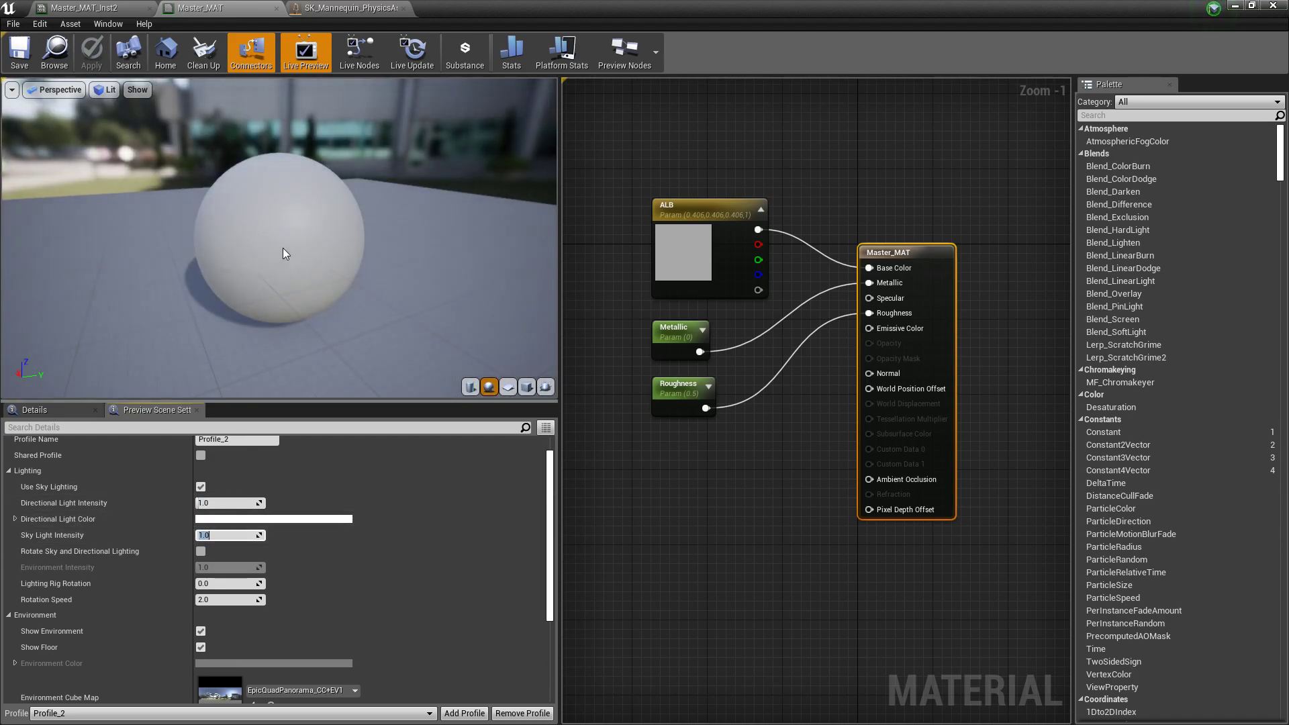
click(239, 500)
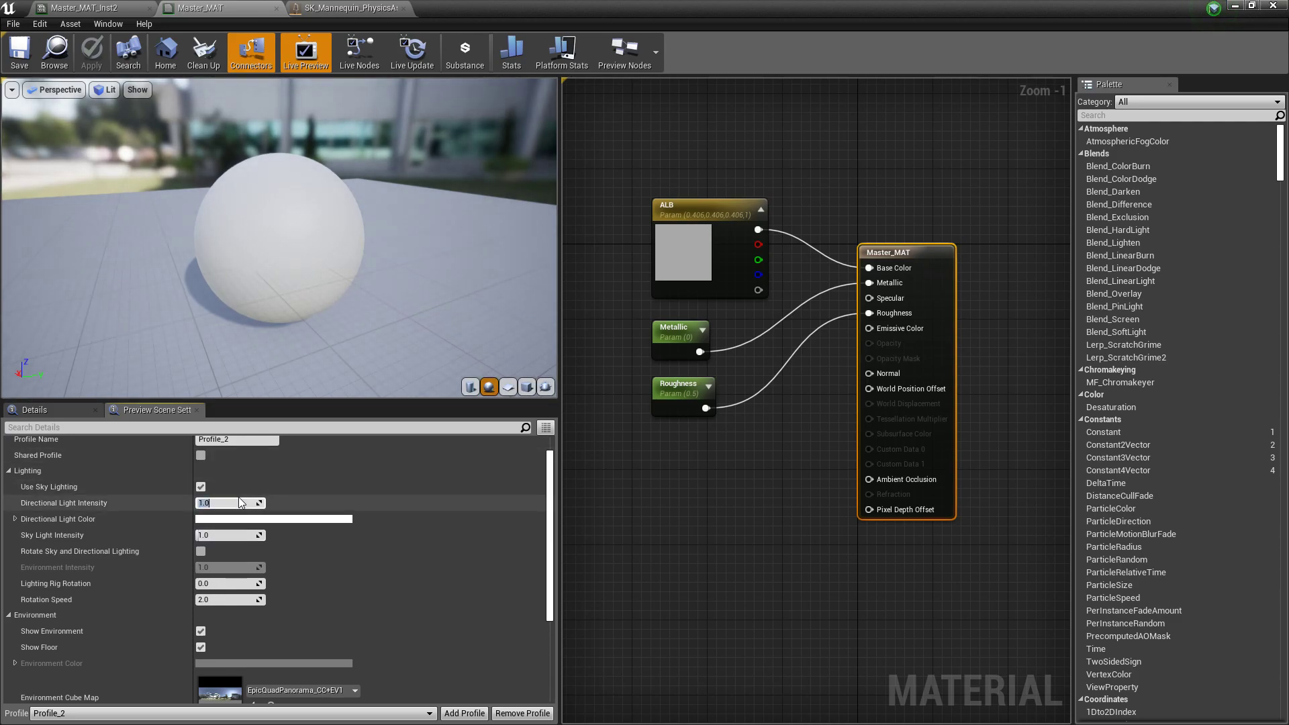
text(10)
key(Return)
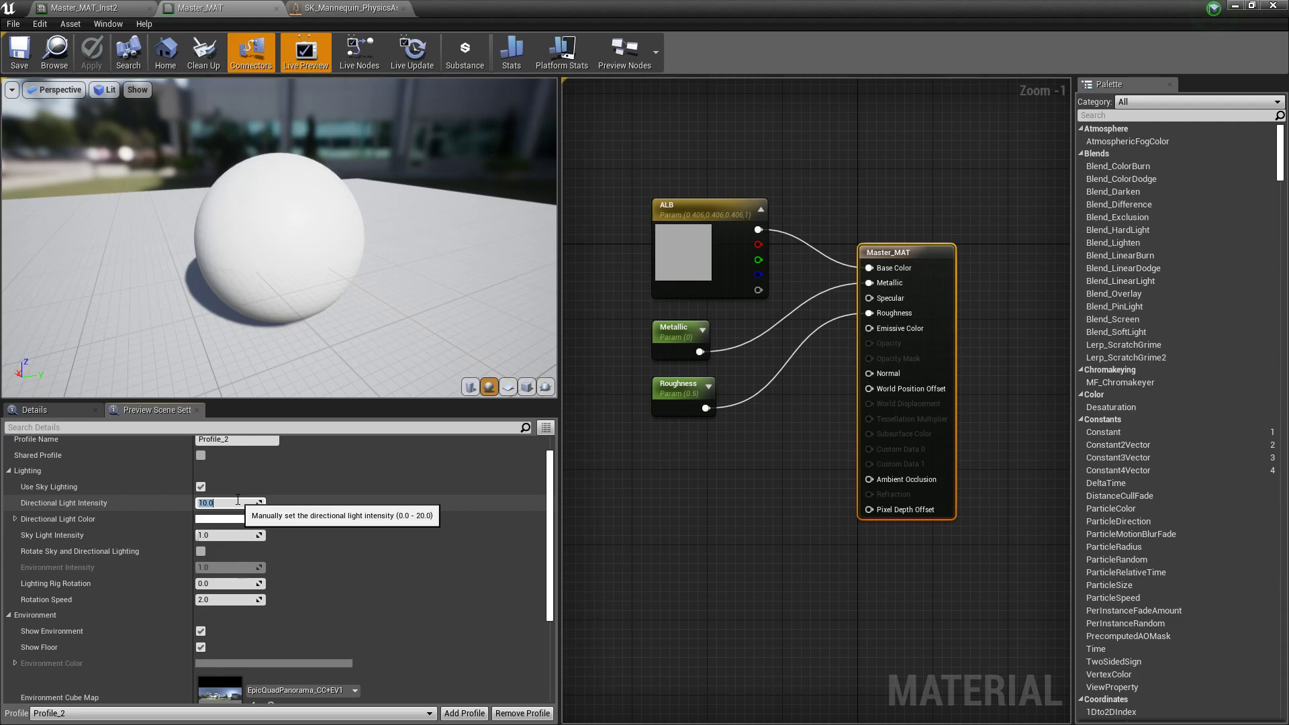
text(1)
key(Return)
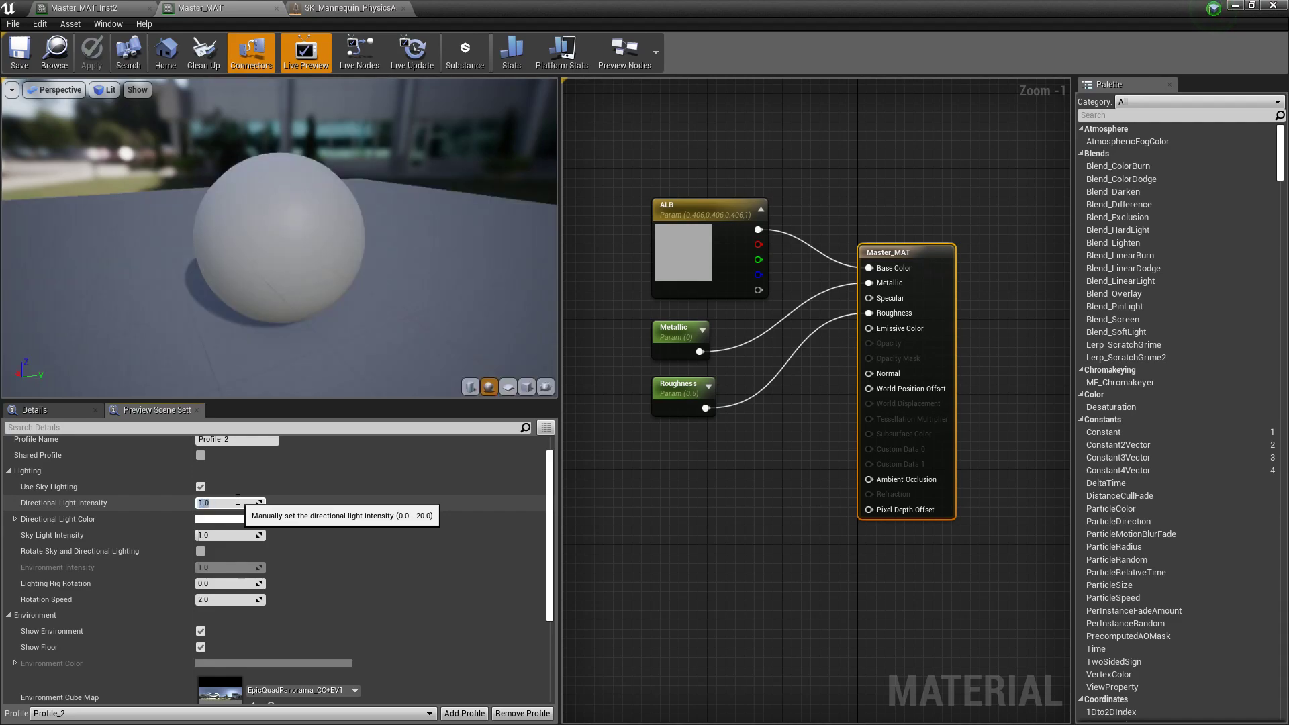
scroll(273, 549, down, 2)
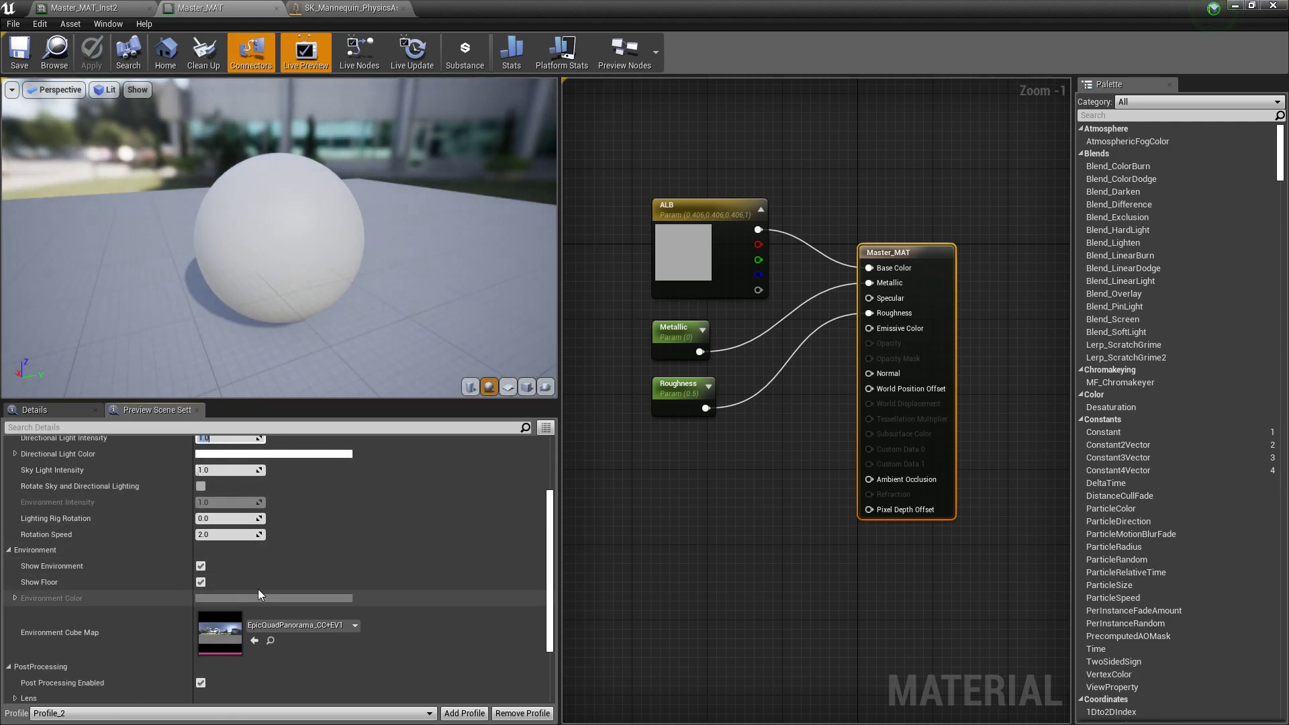
click(200, 567)
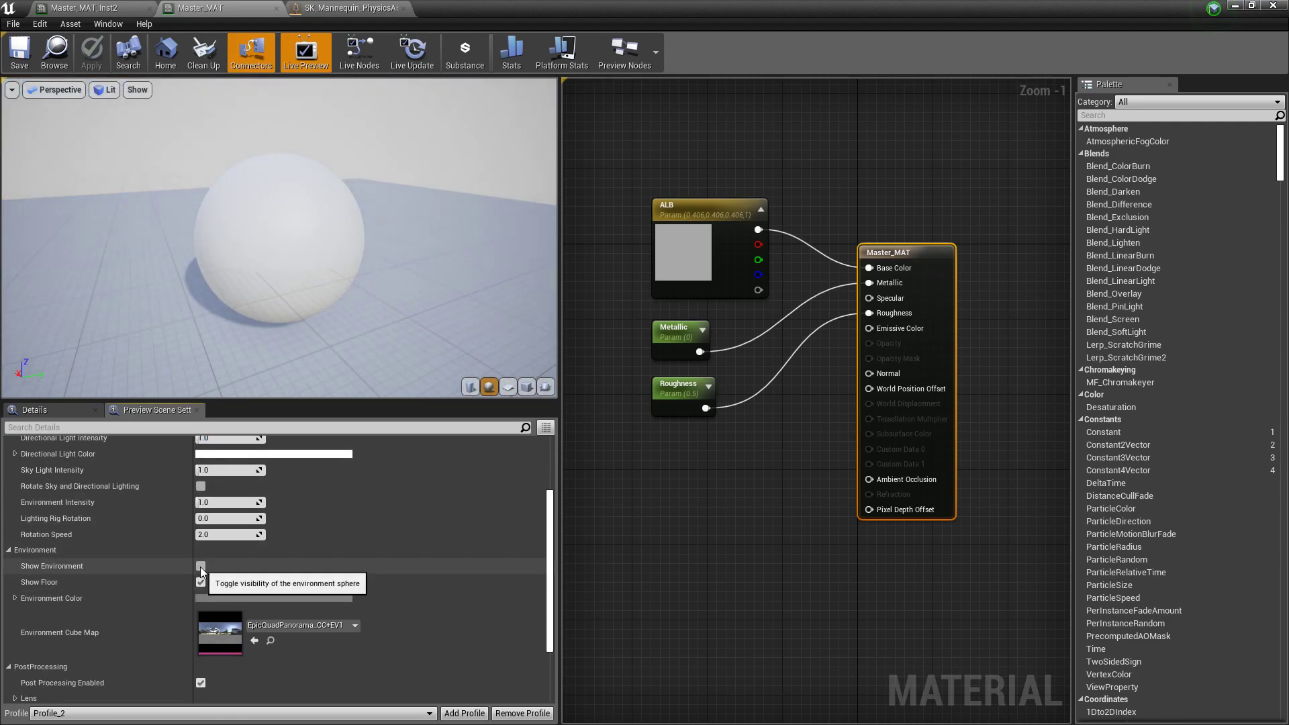
click(200, 567)
click(199, 582)
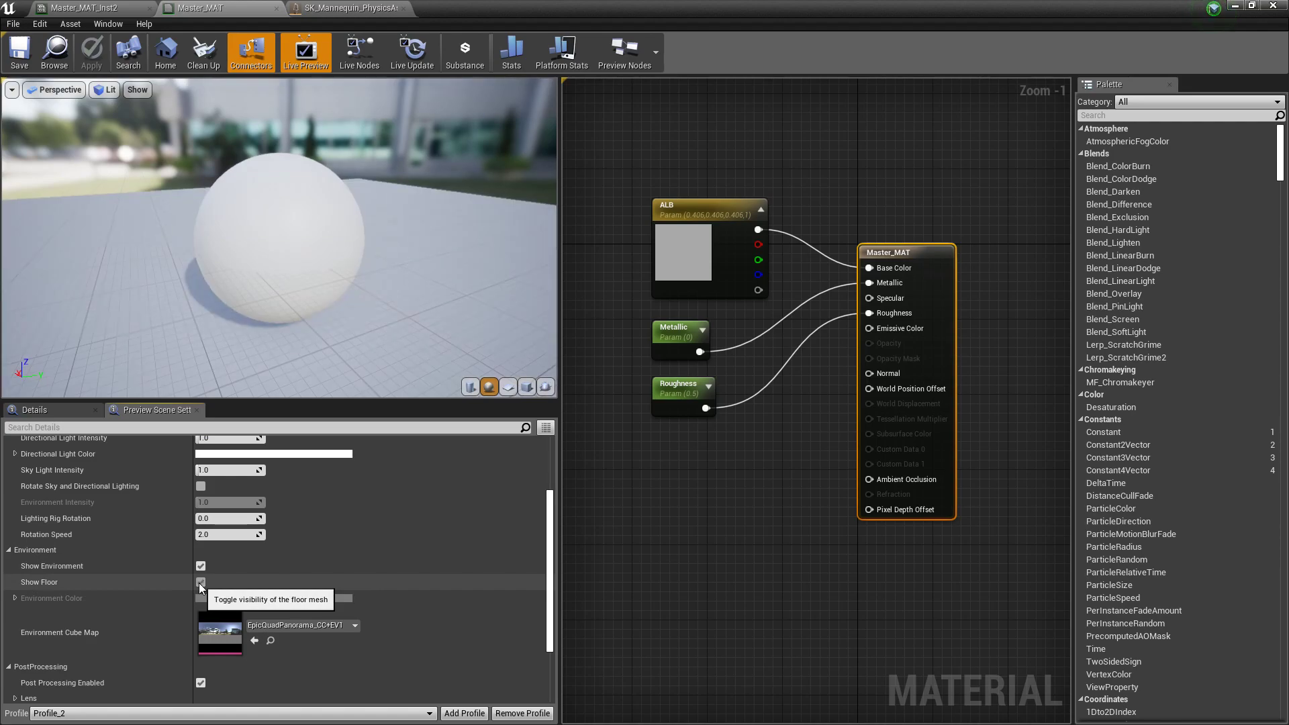
click(200, 566)
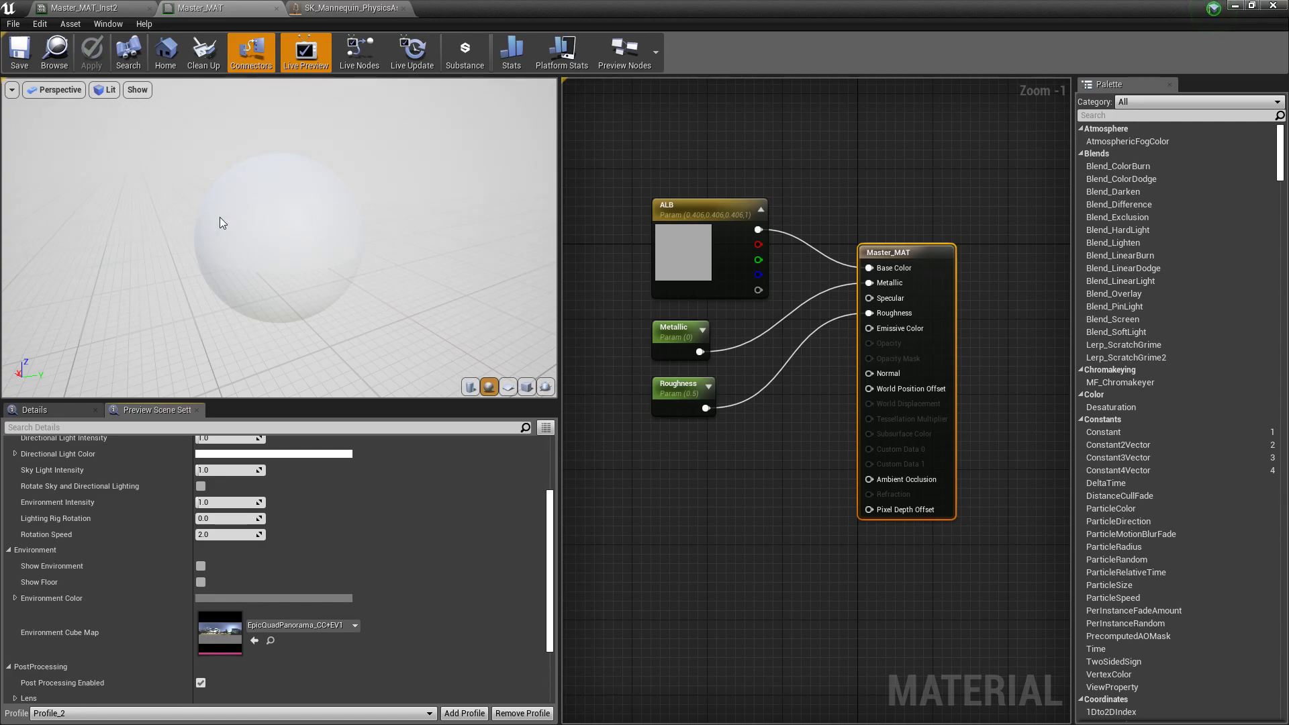
click(200, 566)
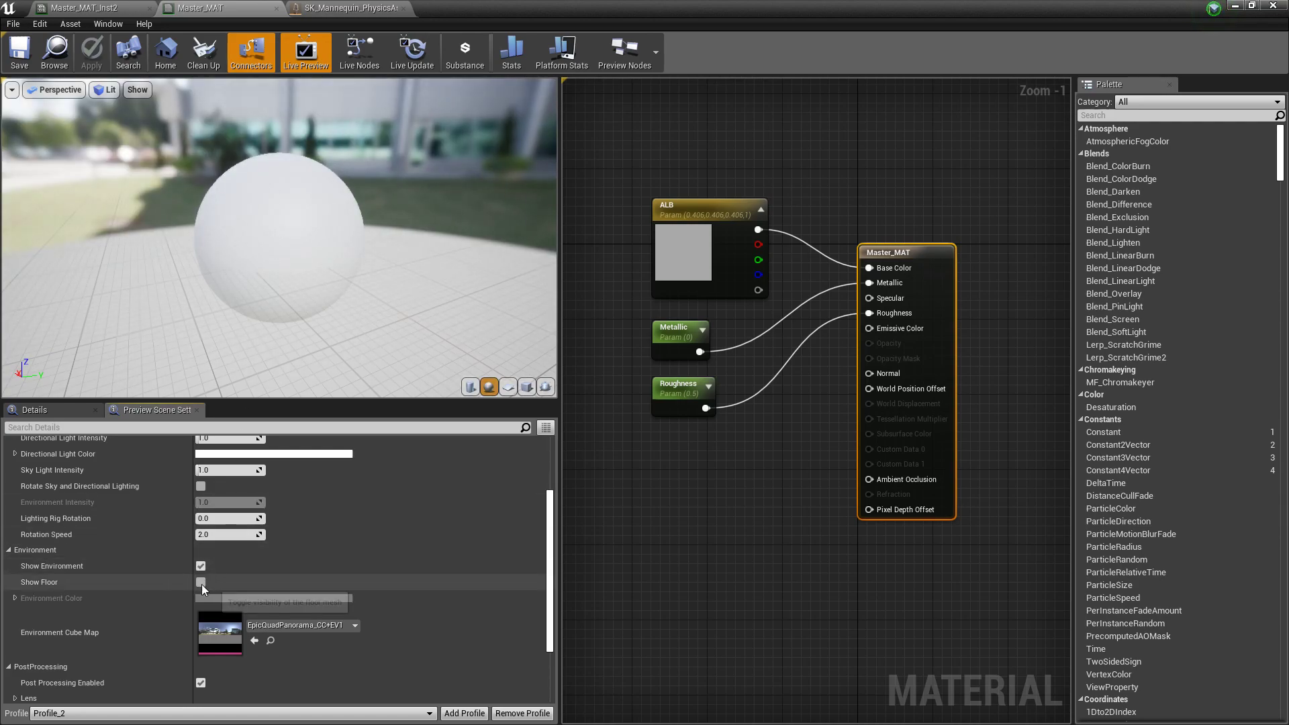
click(200, 582)
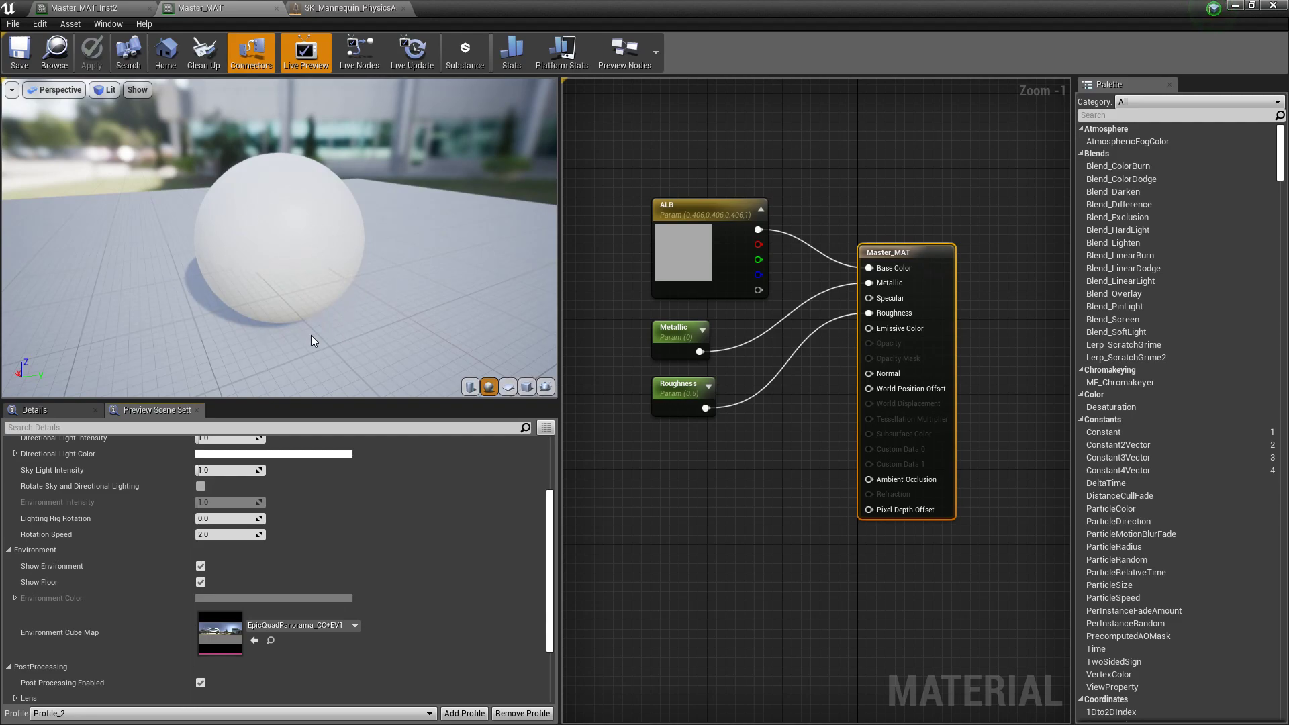
- Set the environment cube map to Desert_Outer_HDR and orbit to view the desert lighting
click(299, 626)
click(328, 550)
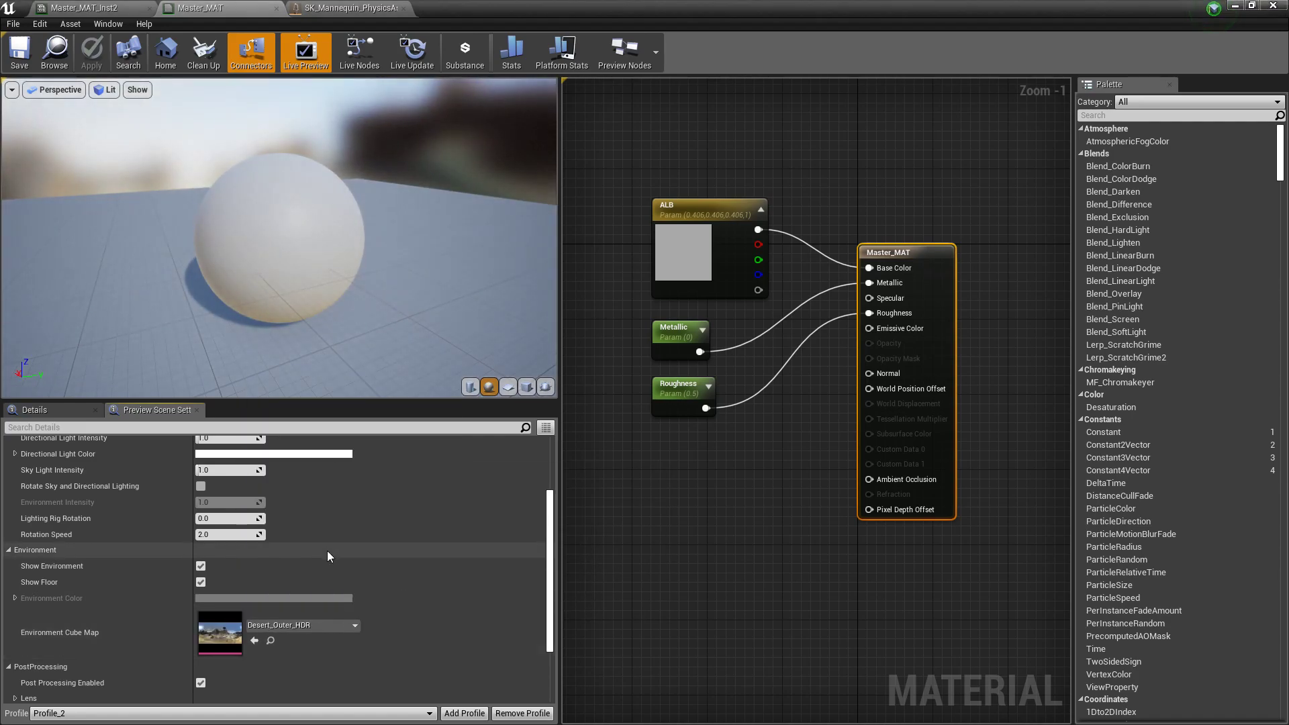
drag(282, 235, 331, 236)
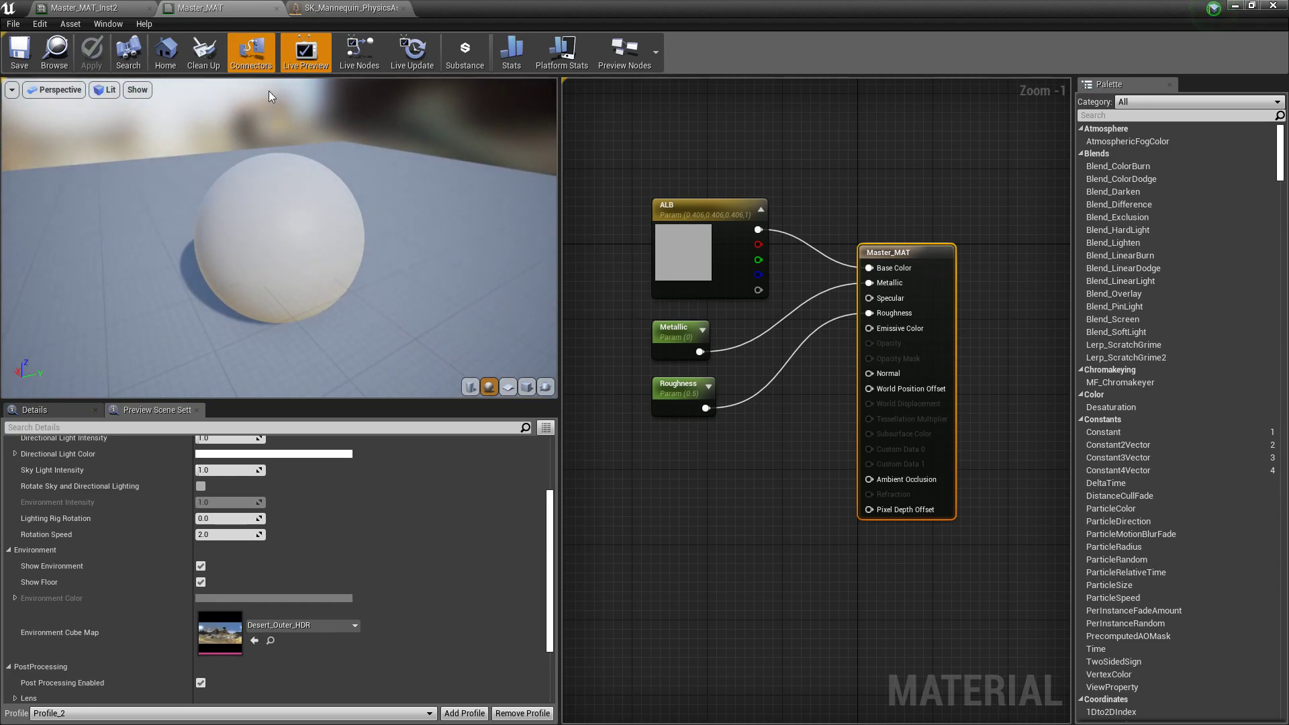
drag(269, 91, 306, 93)
scroll(375, 519, down, 2)
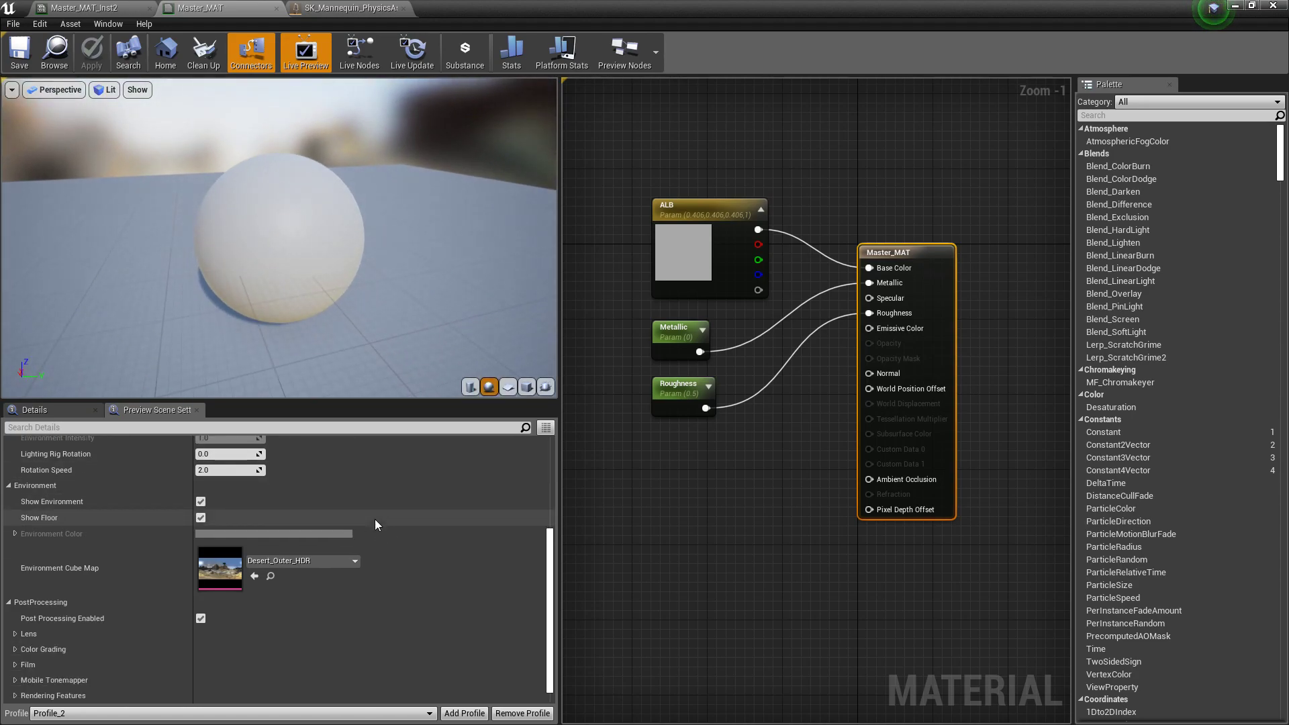
click(200, 618)
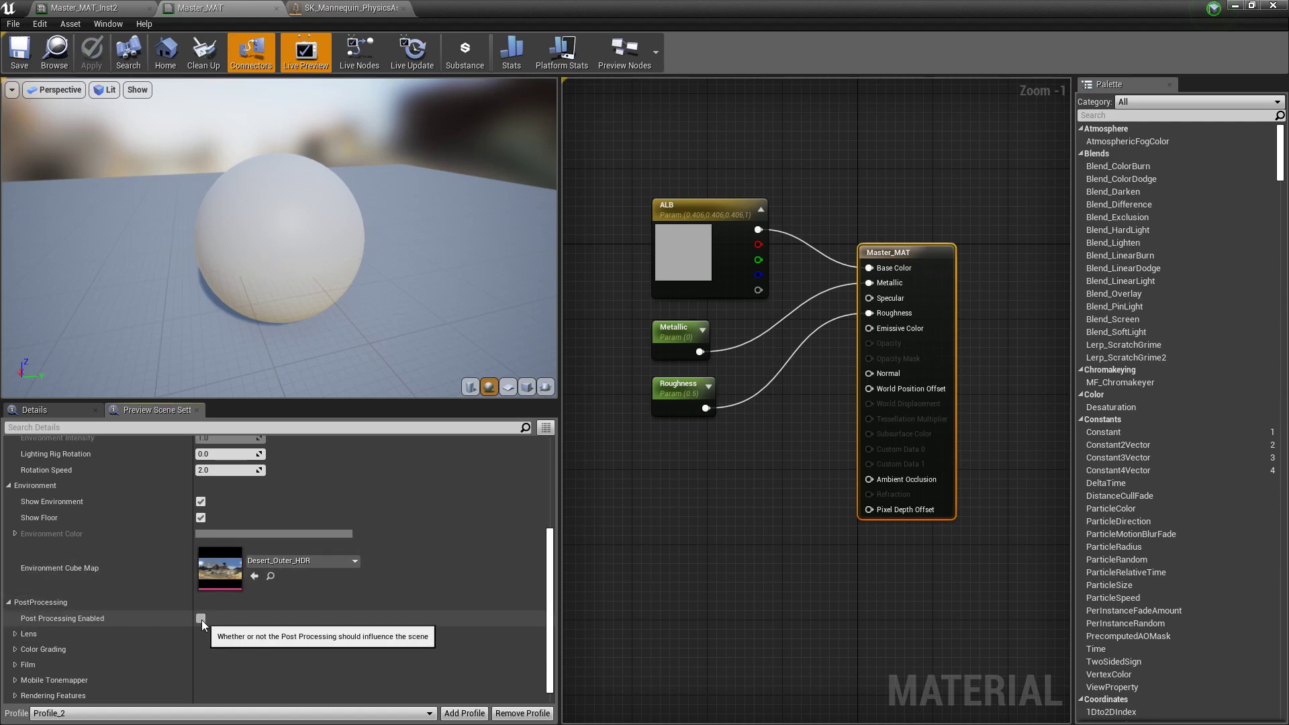
click(201, 618)
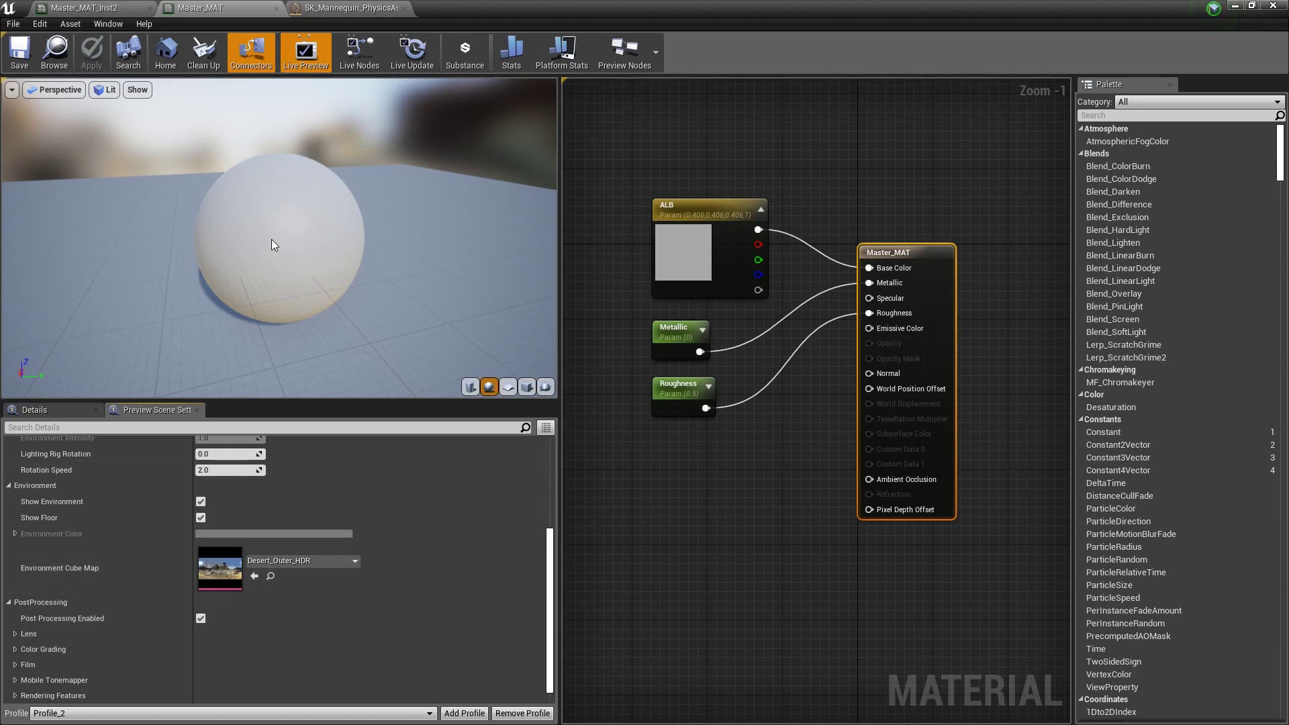
scroll(261, 496, up, 4)
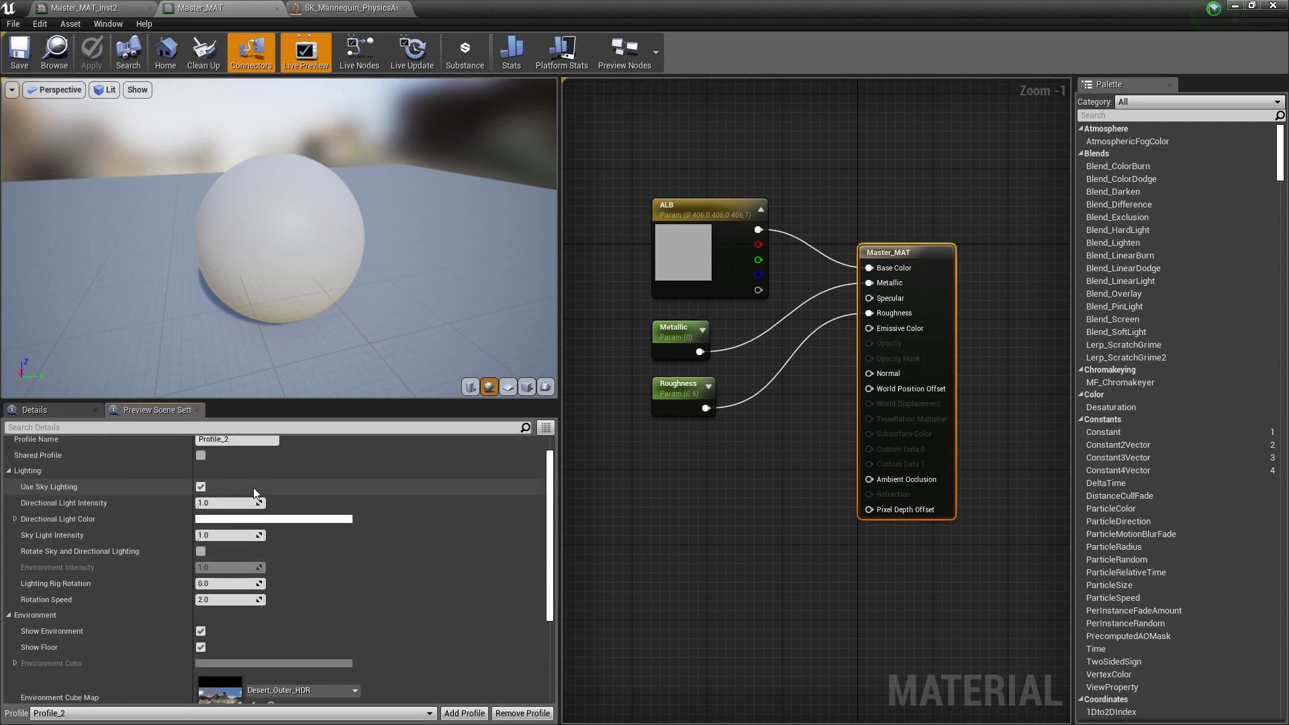
scroll(231, 488, up, 1)
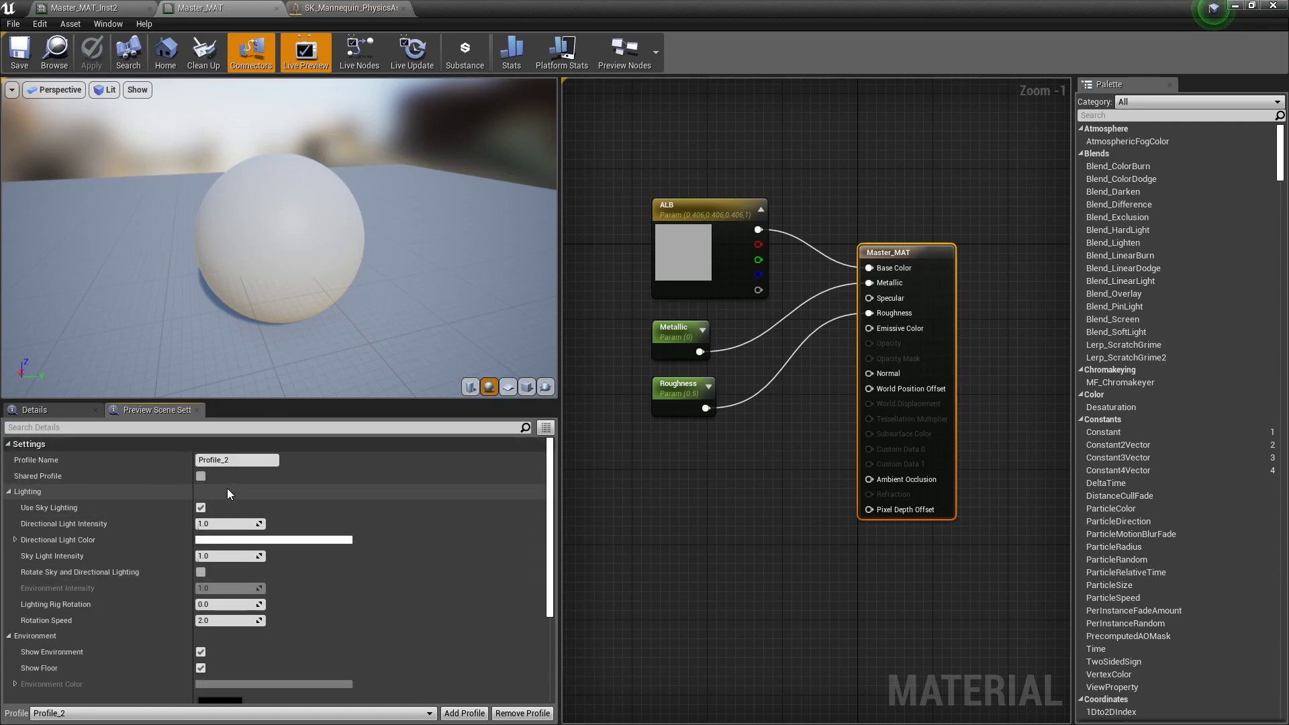
mouse_move(216, 556)
mouse_down()
mouse_move(255, 557)
mouse_move(200, 556)
mouse_move(233, 557)
mouse_up()
click(232, 556)
text(1)
key(Return)
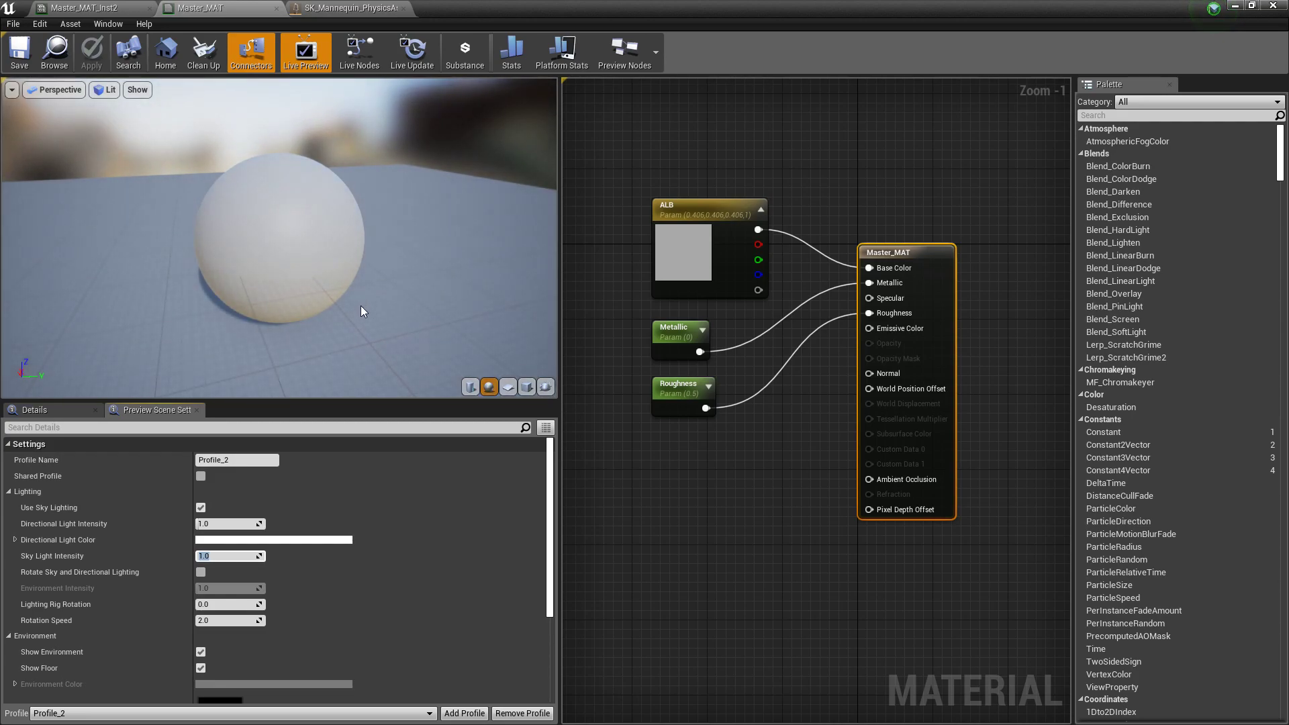
- Uncheck Post Processing Enabled and change the profile name from Profile_2 to 'Test'
scroll(333, 567, down, 5)
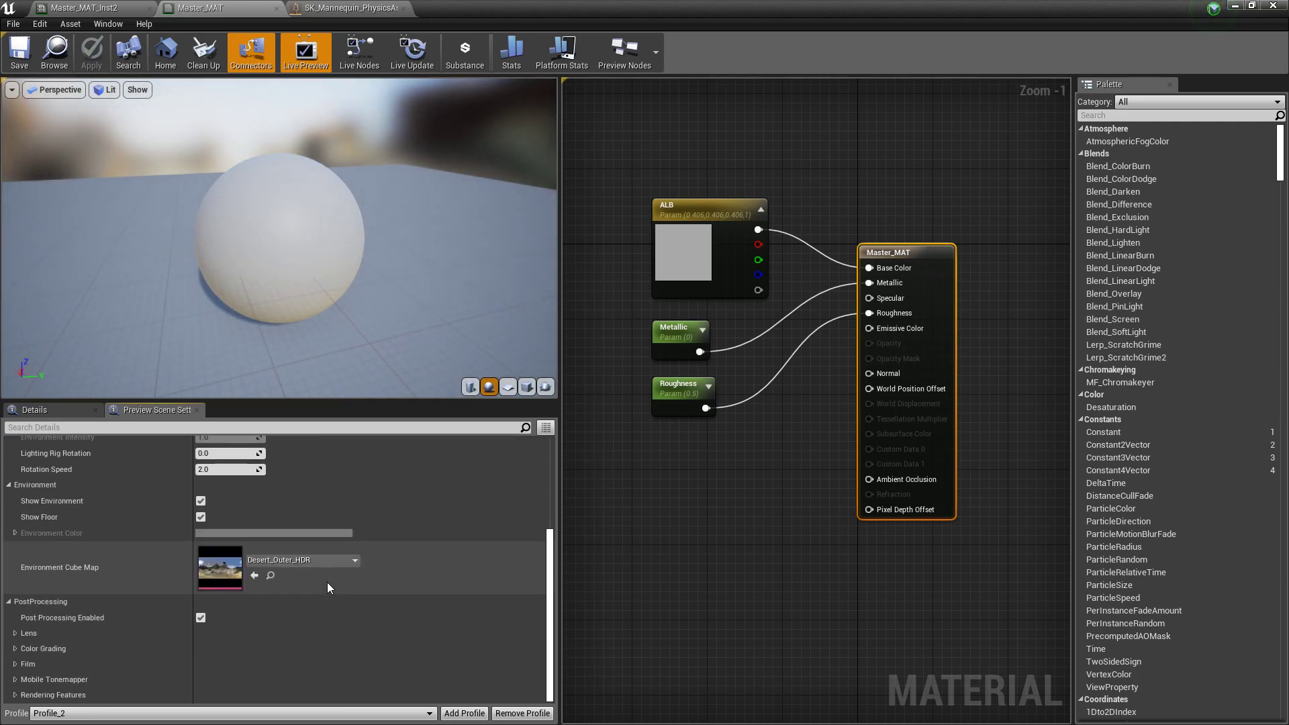
click(201, 618)
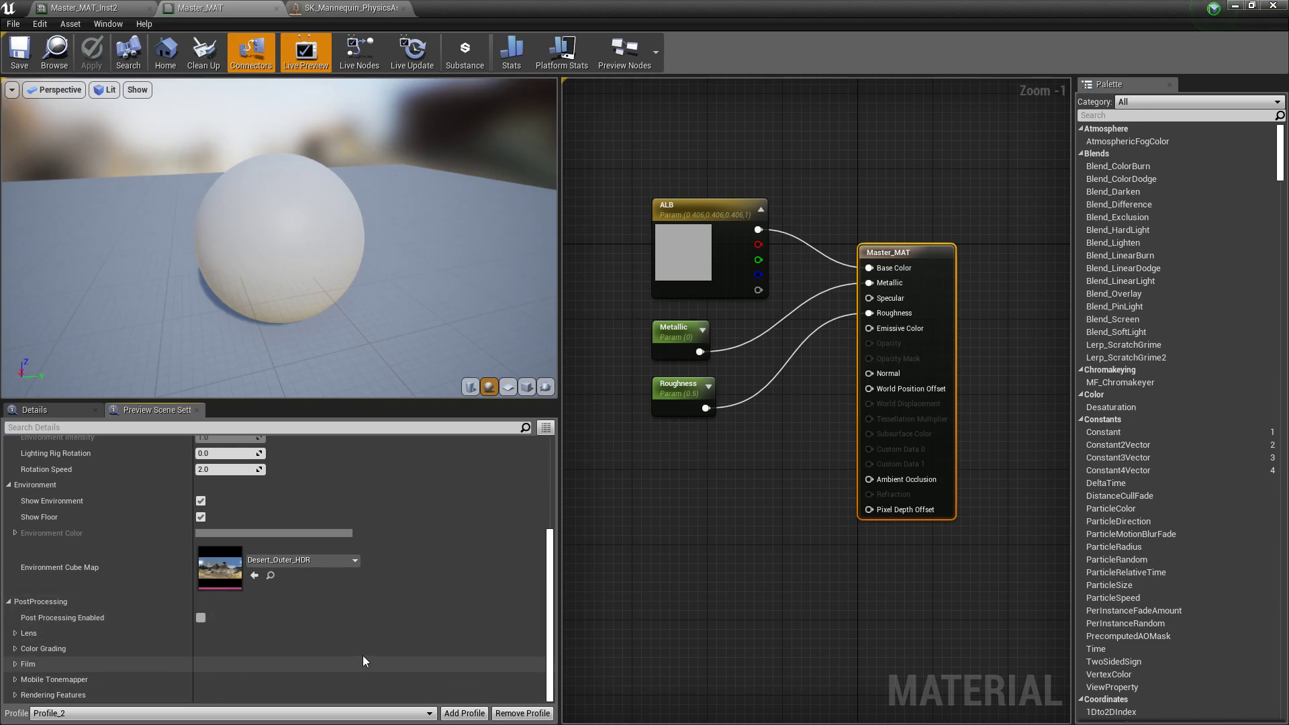
scroll(324, 587, up, 5)
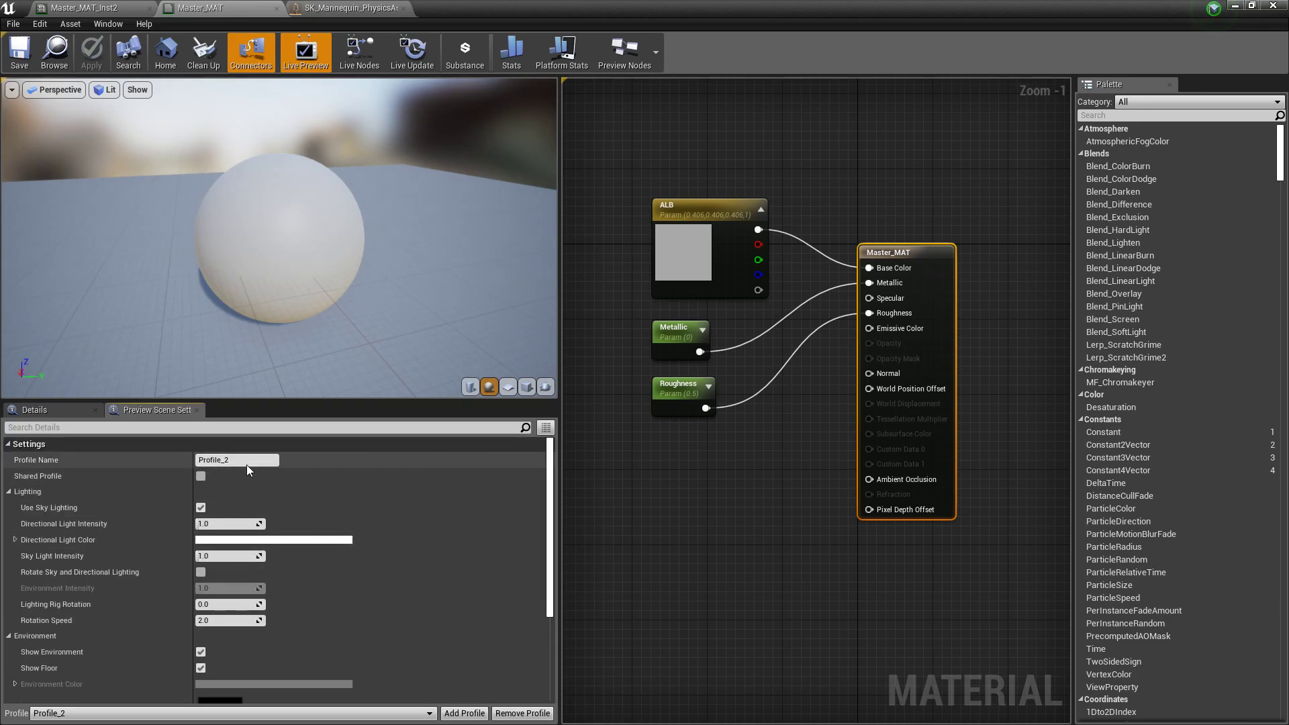
drag(245, 463, 168, 466)
text(Test)
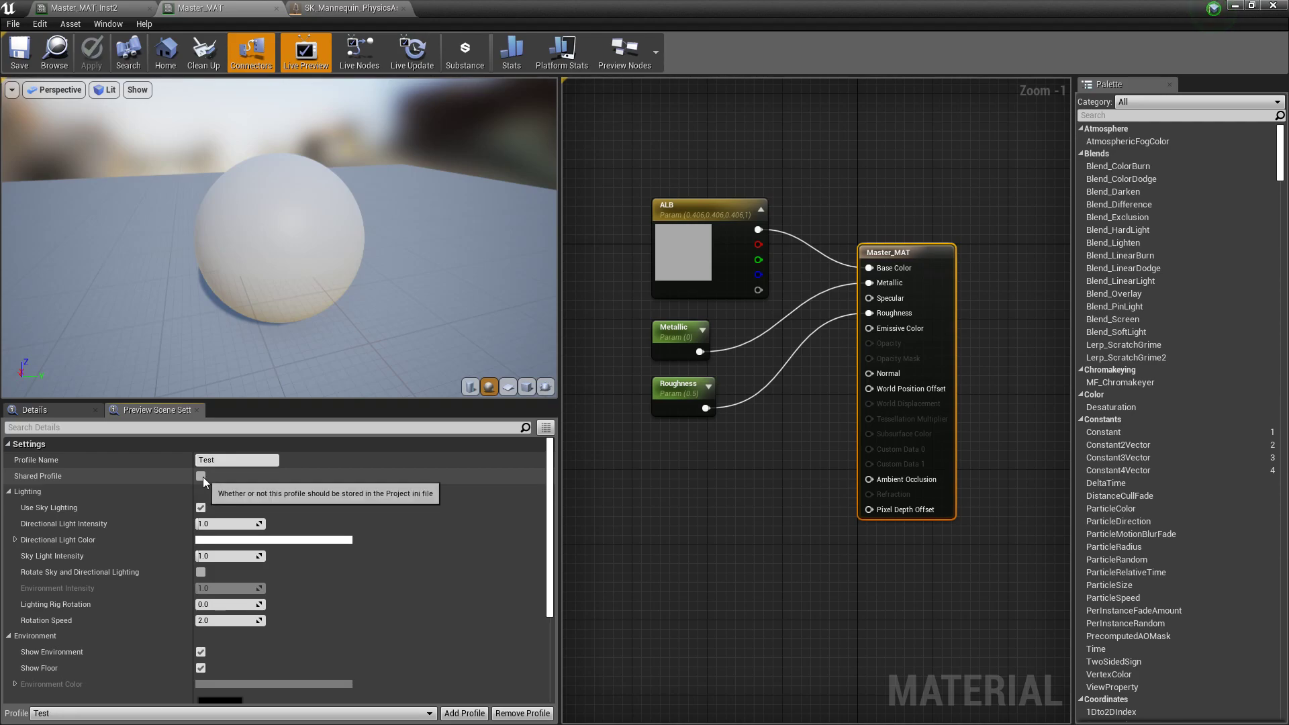
- Mark Test as a shared profile, add a new profile, and preview Profile_02
click(200, 477)
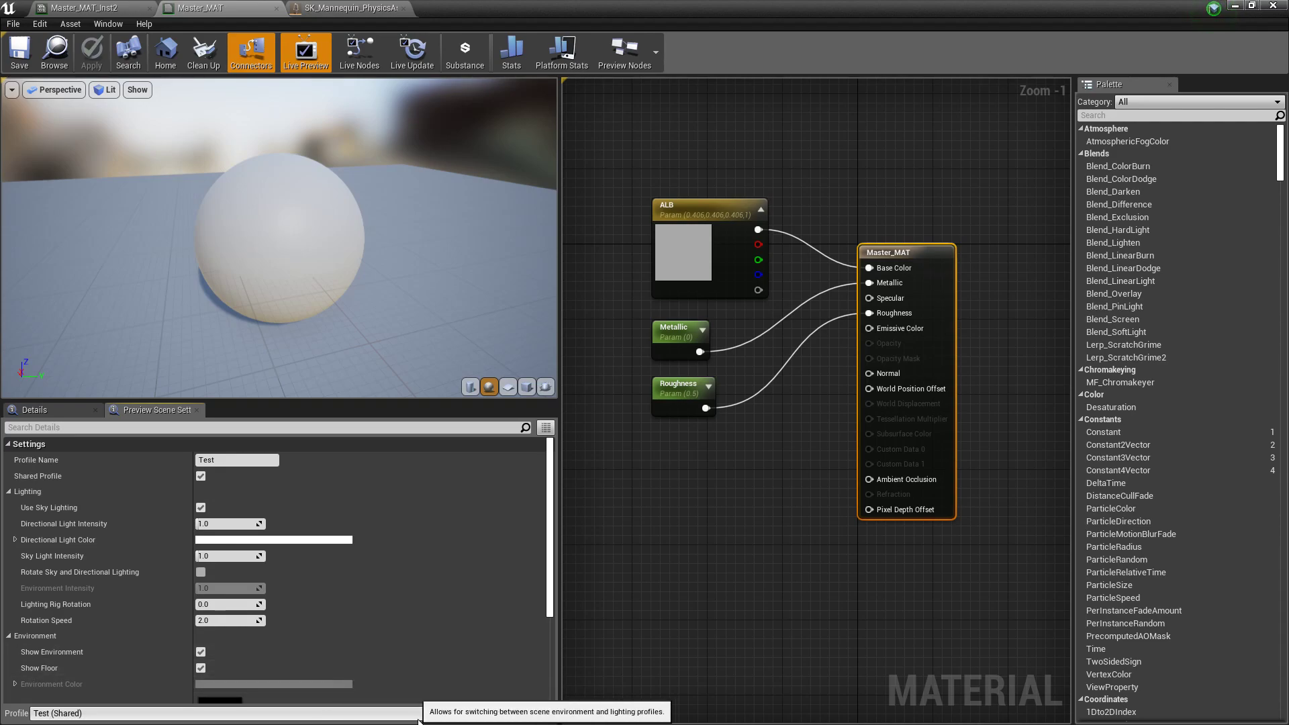
click(464, 713)
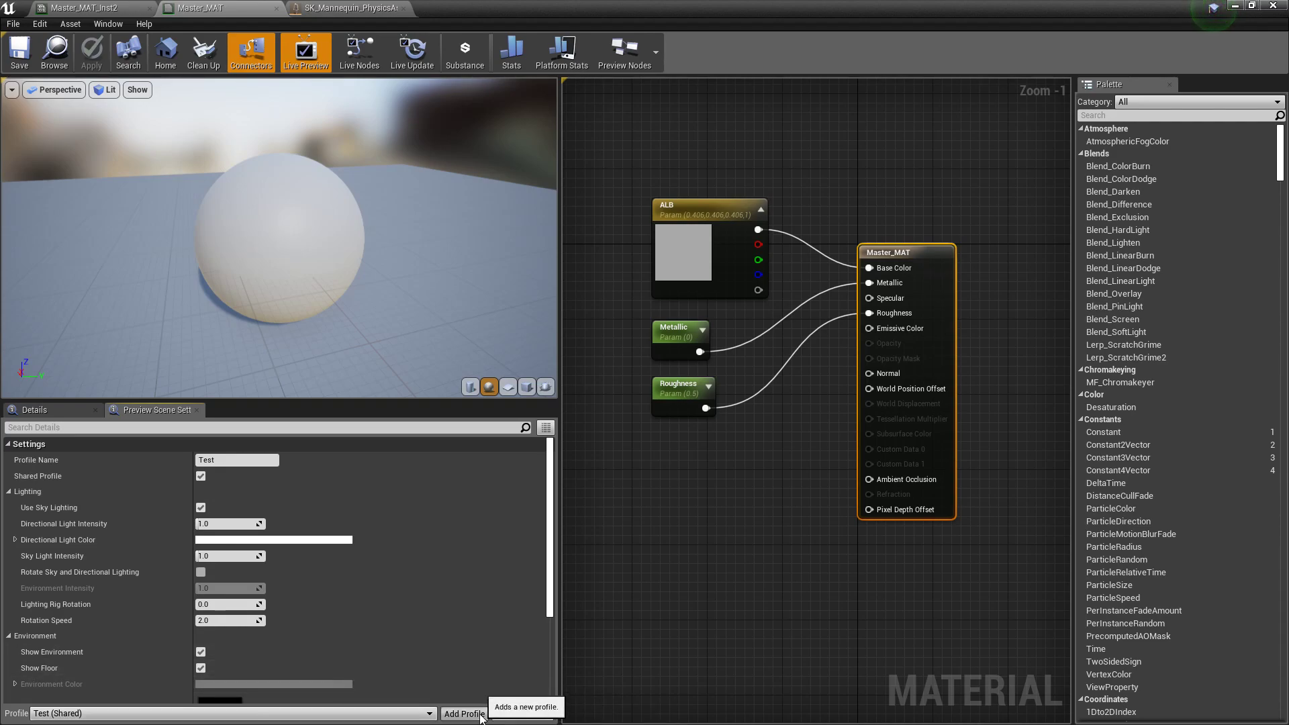
click(424, 715)
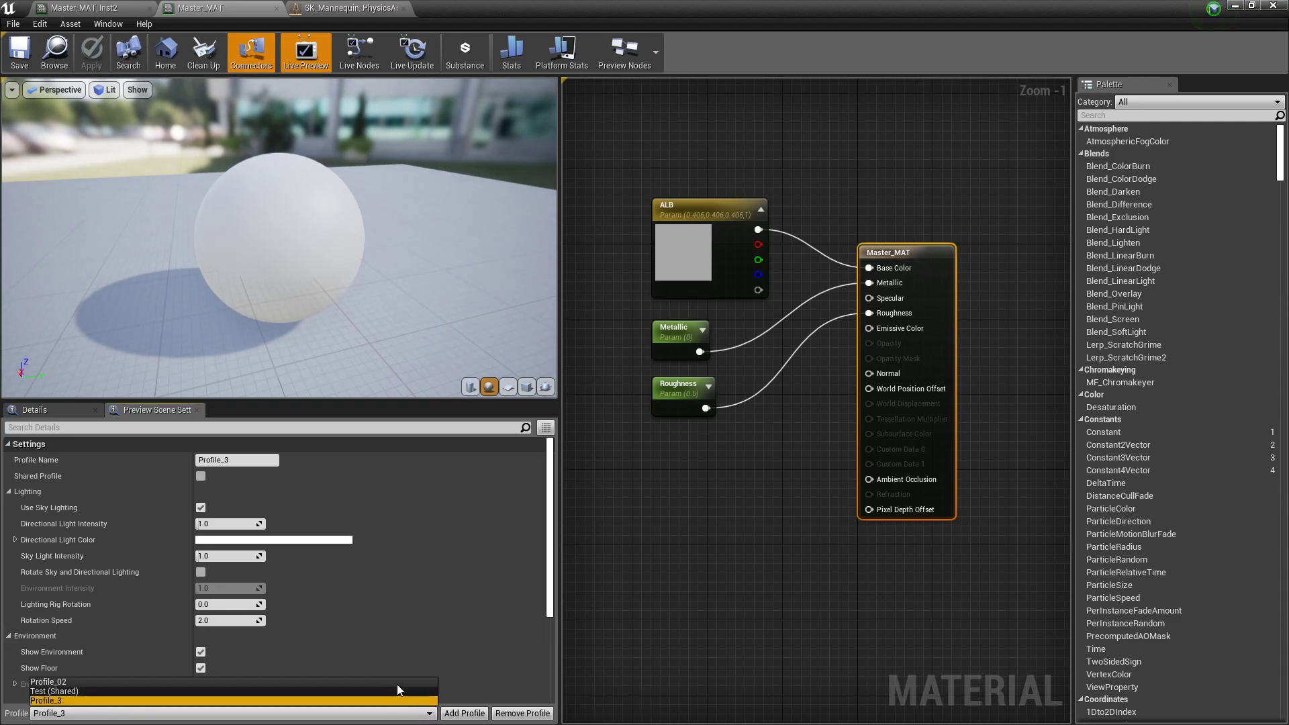
click(308, 682)
- Try Profile_3 in the preview, then make Test (Shared) the active profile again
click(356, 713)
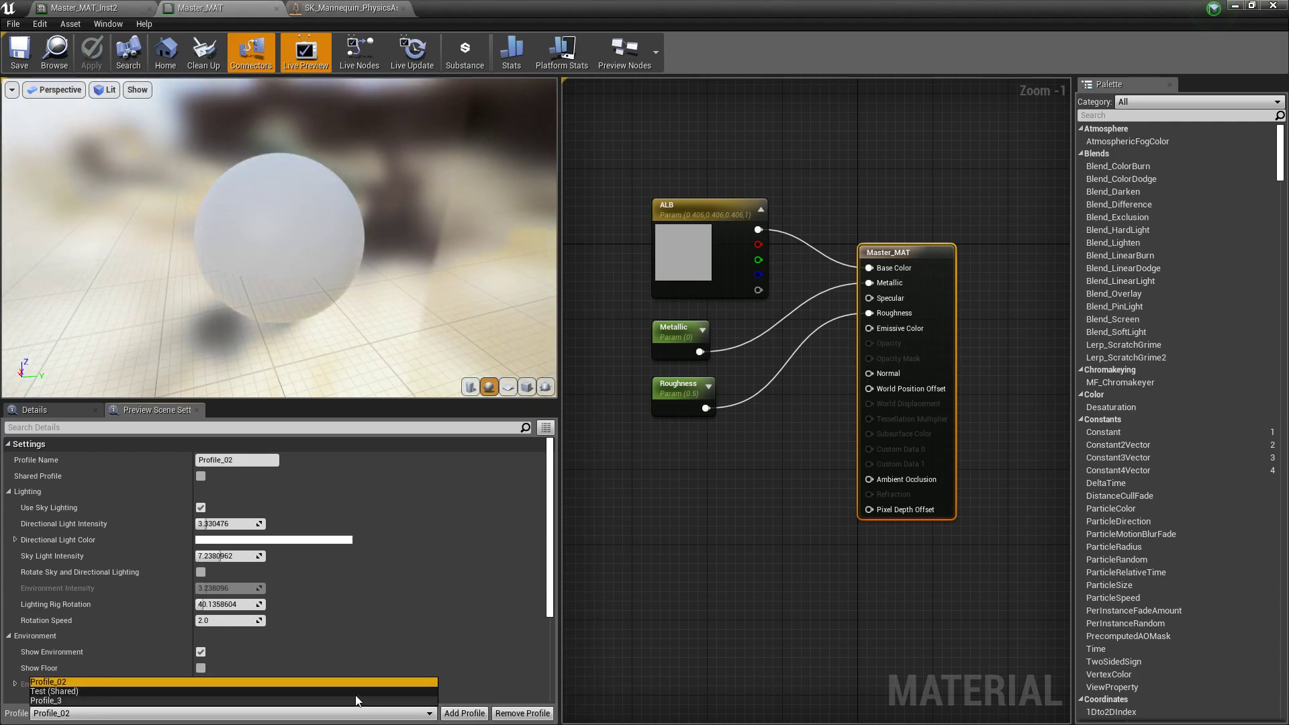
click(354, 691)
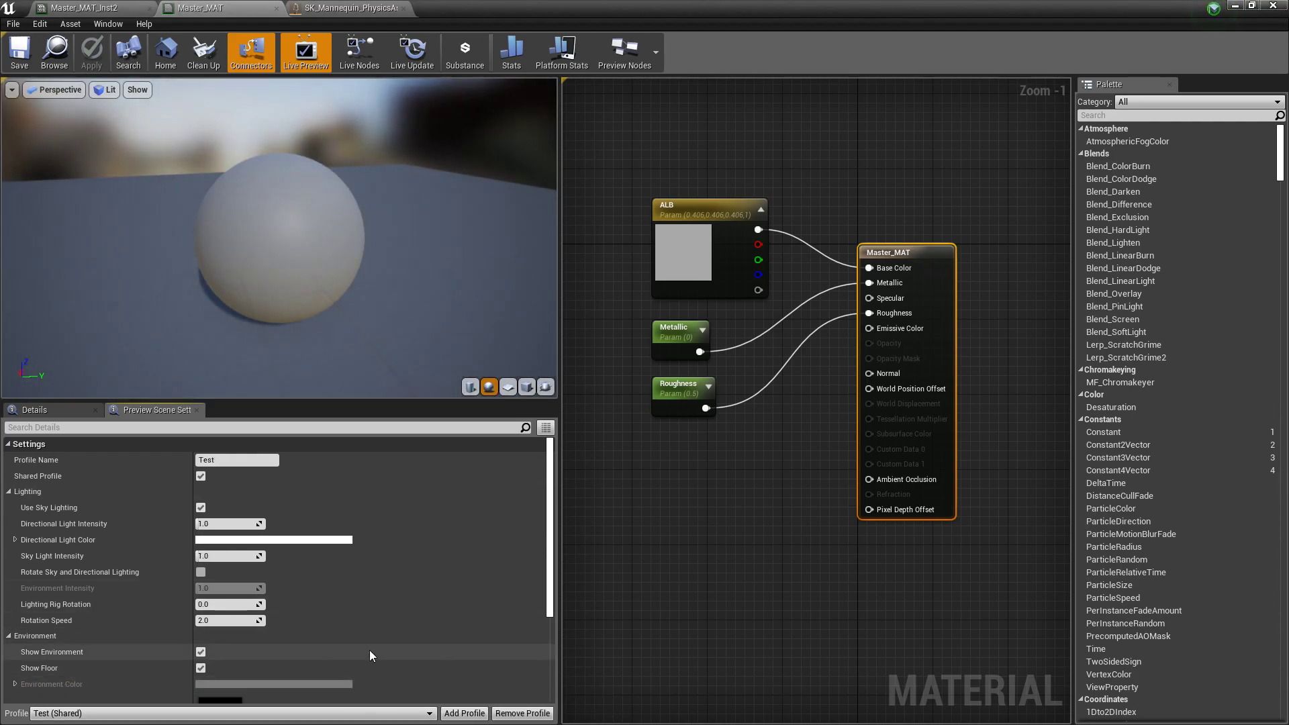
click(368, 713)
click(366, 699)
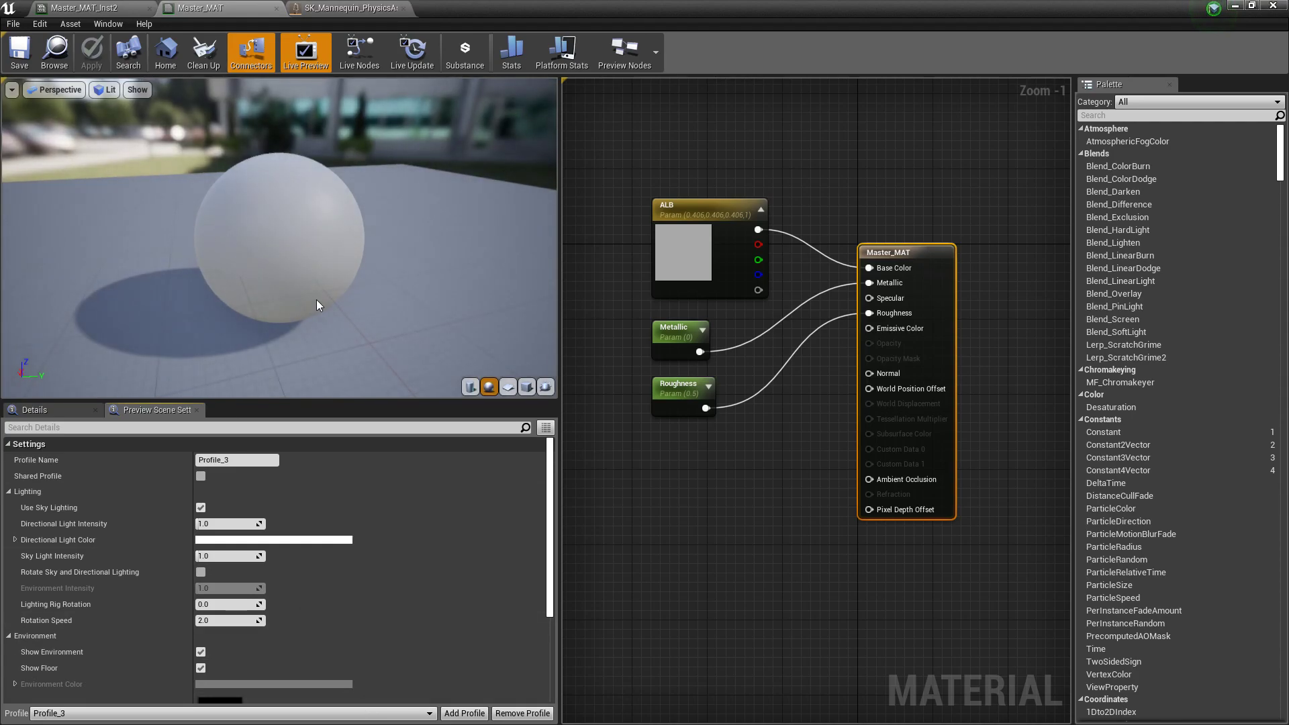
mouse_move(316, 299)
mouse_down()
mouse_move(316, 249)
mouse_move(316, 282)
mouse_up()
click(328, 713)
click(328, 691)
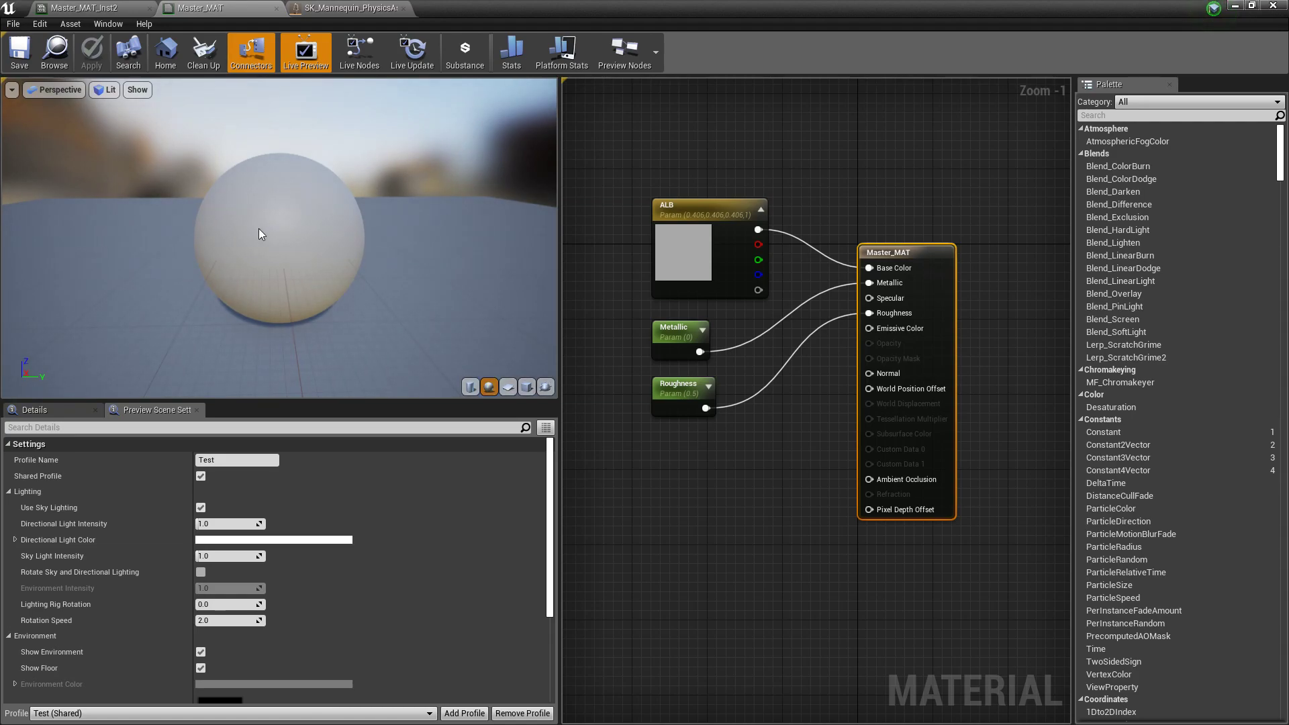
- Switch to the SK_Mannequin_PhysicsAsset editor, briefly revisiting Master_MAT, to see its Test (Shared) preview
click(343, 10)
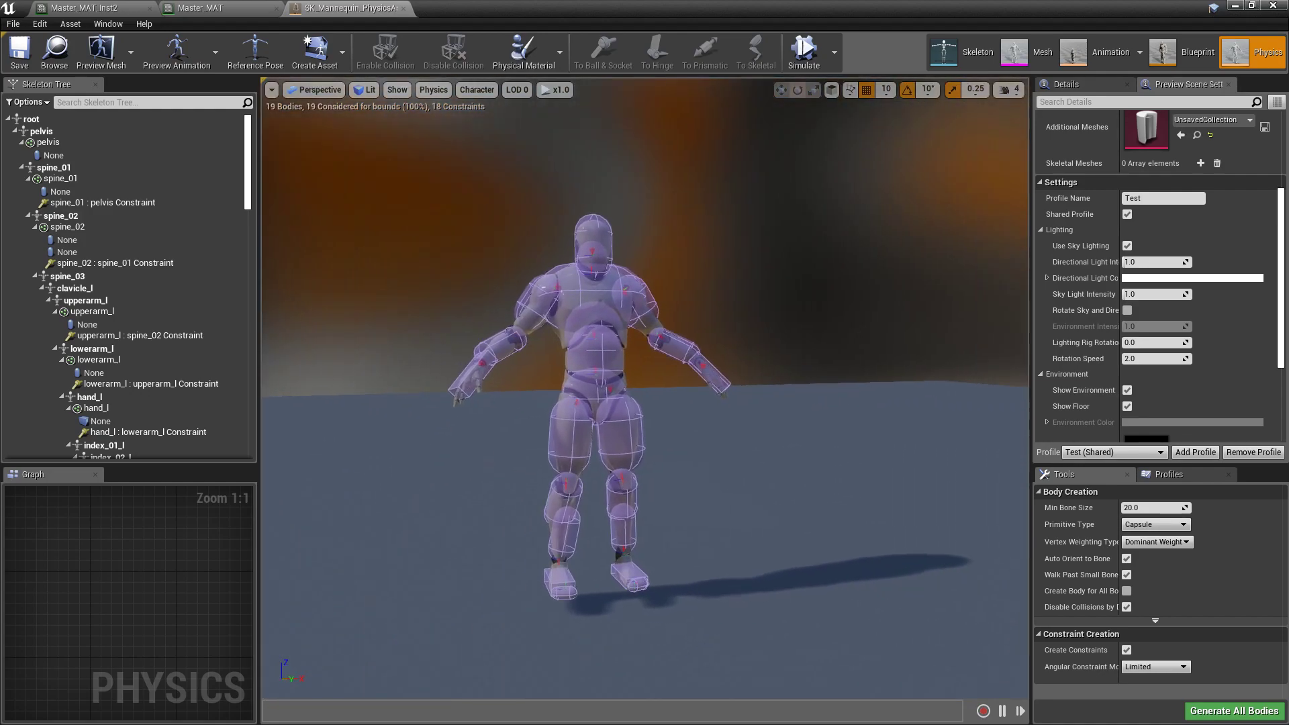
click(200, 8)
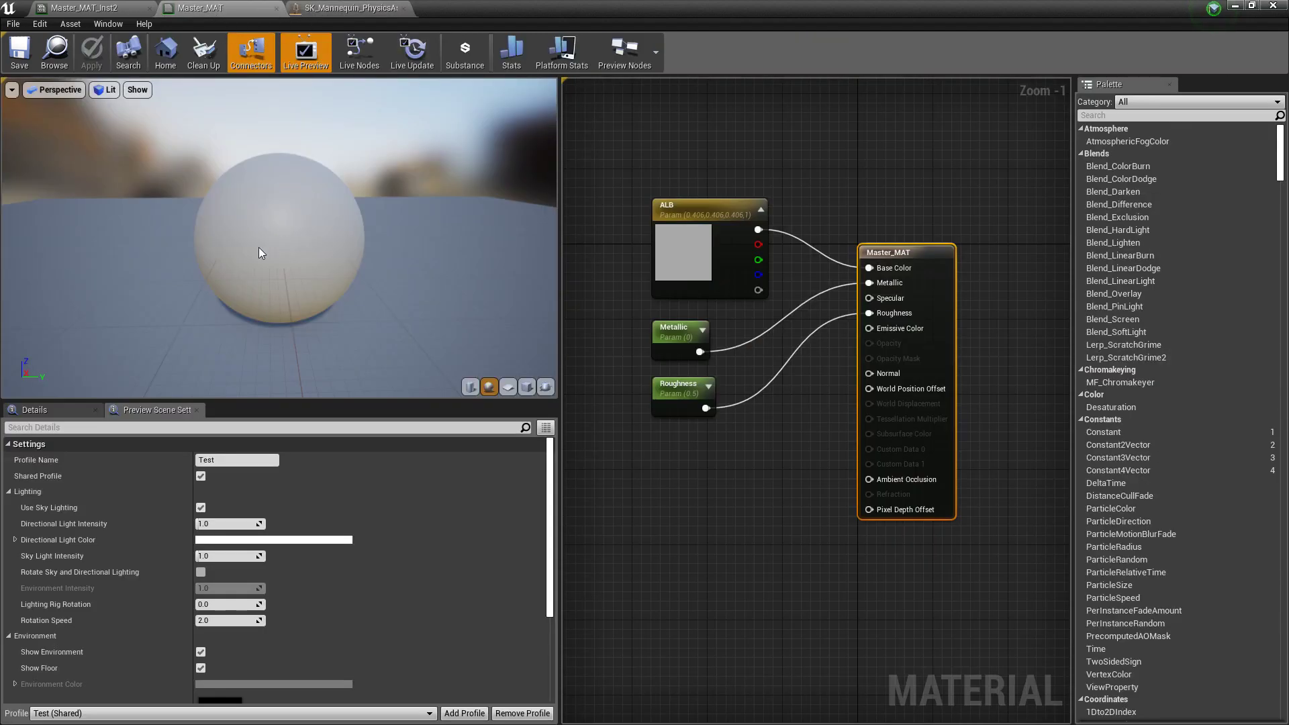
click(346, 7)
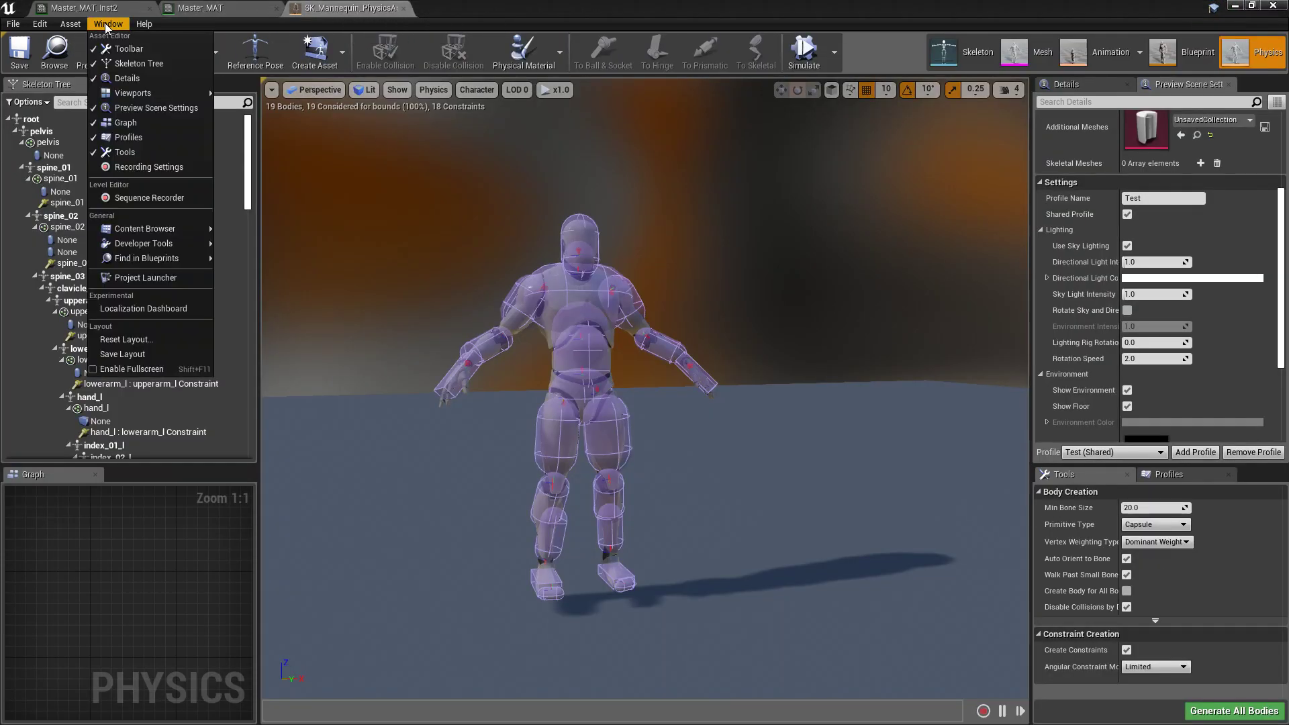
click(158, 107)
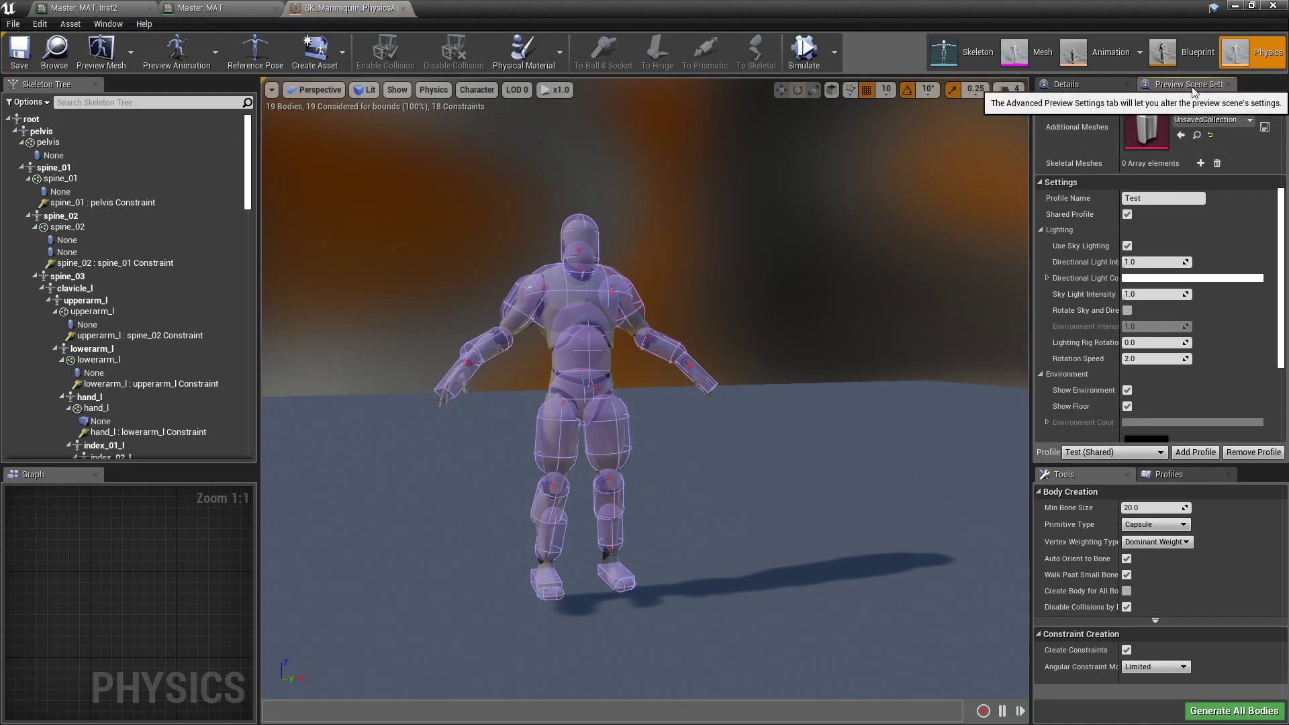
scroll(1115, 198, down, 1)
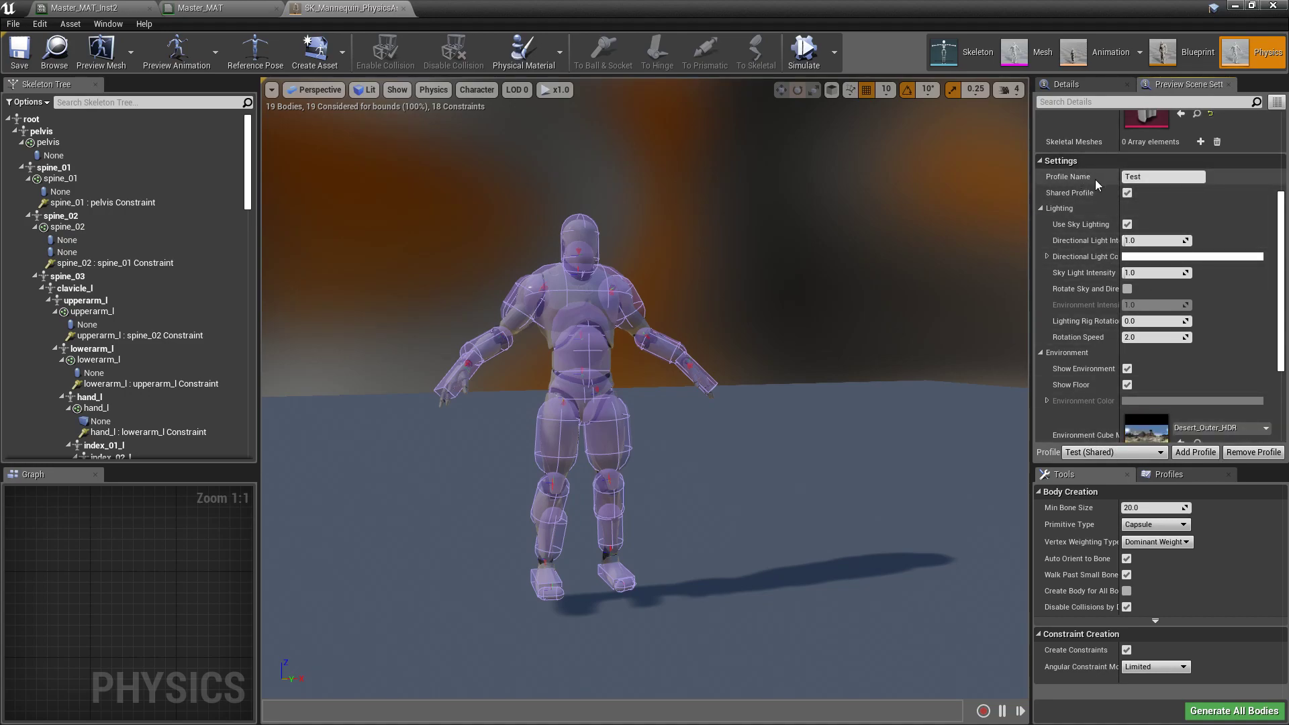
scroll(1093, 190, up, 3)
scroll(1074, 332, down, 2)
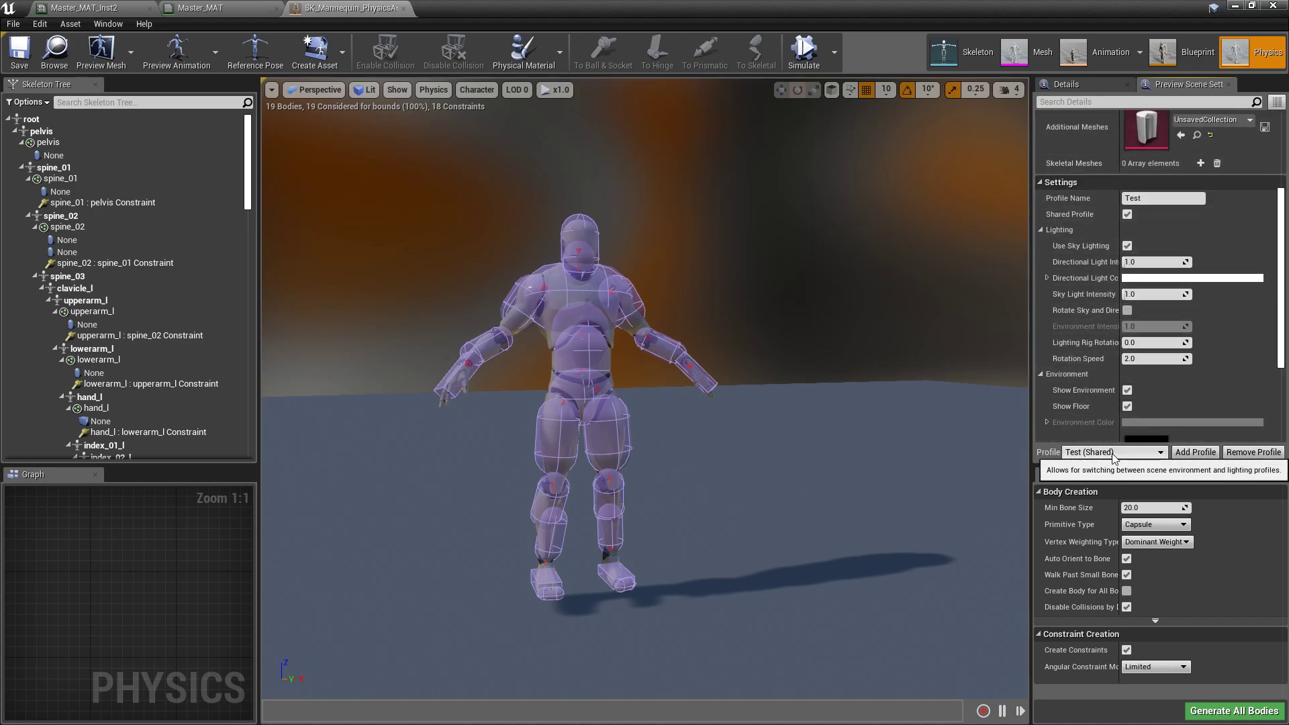
click(1135, 455)
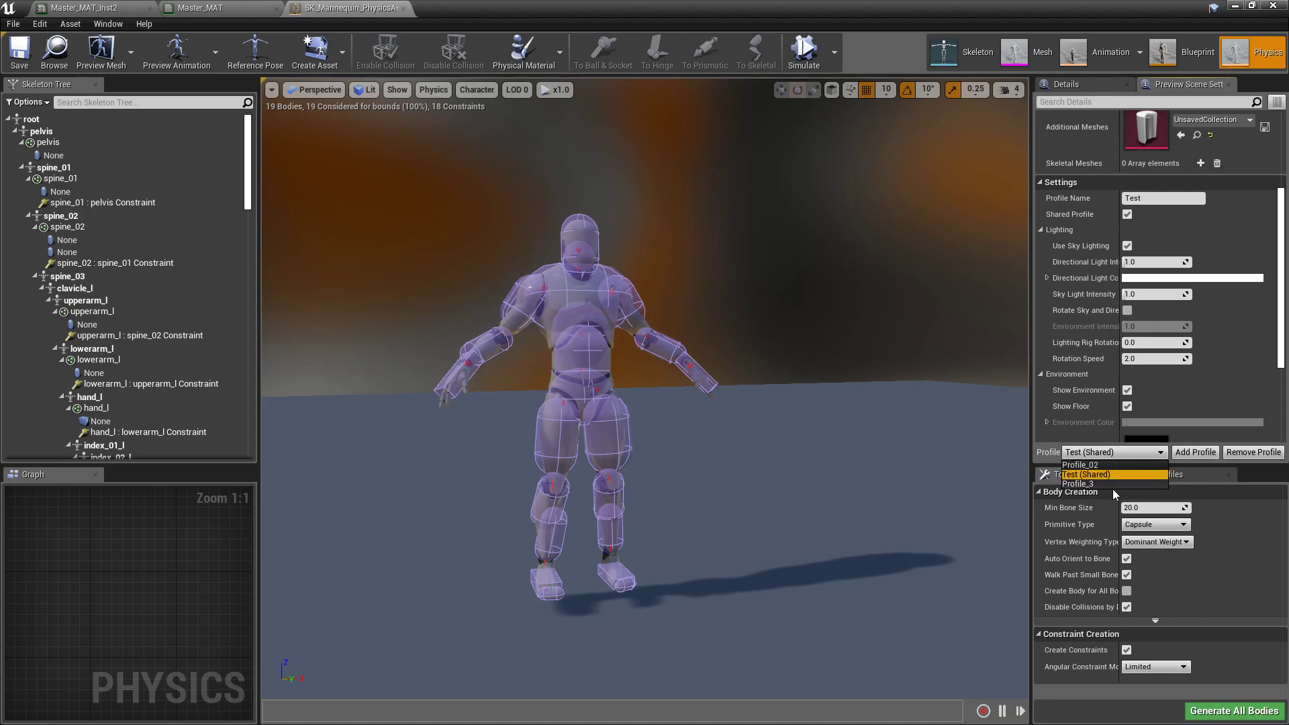
click(1117, 464)
click(1117, 453)
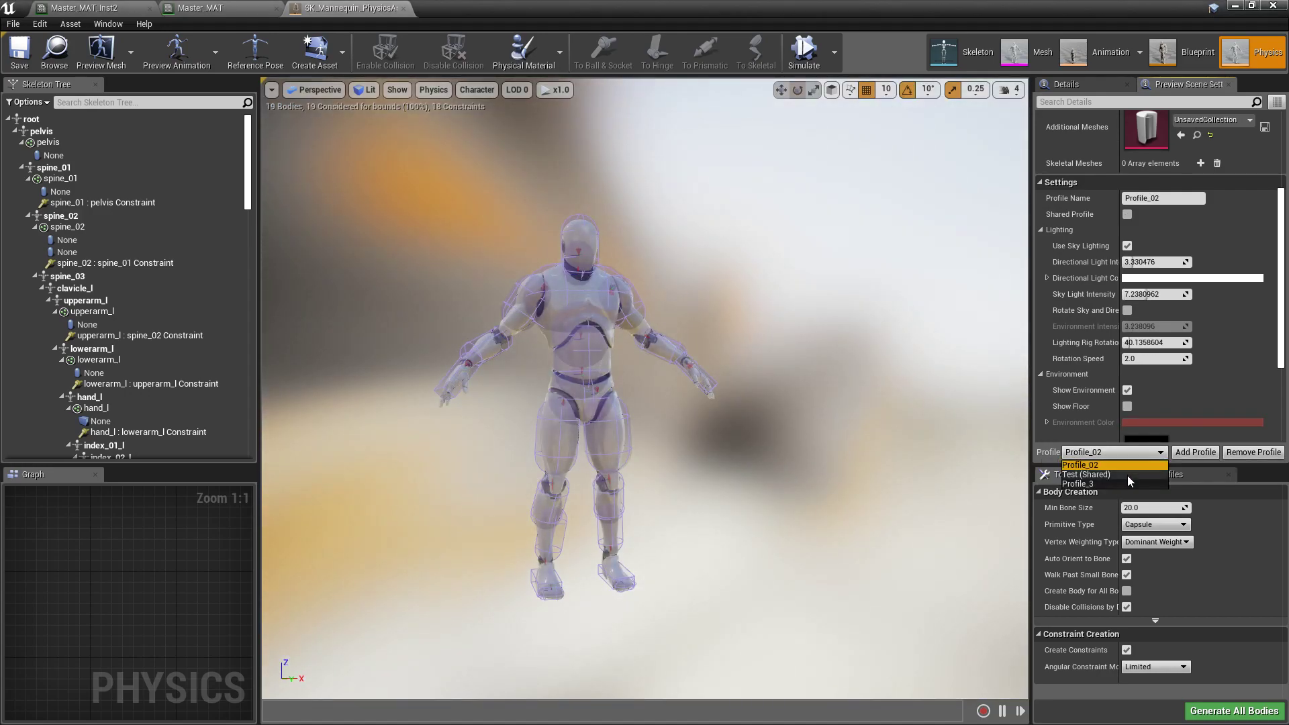
click(1127, 472)
scroll(1128, 286, down, 4)
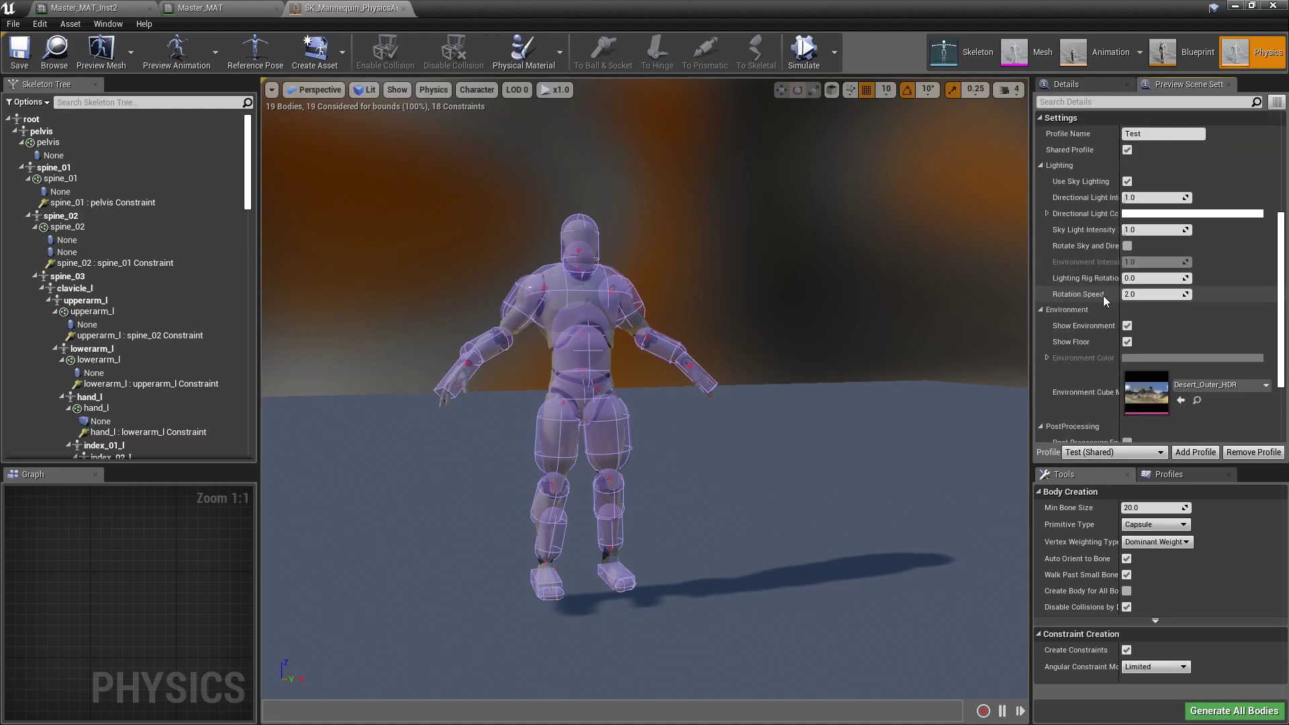
right_drag(685, 322, 668, 378)
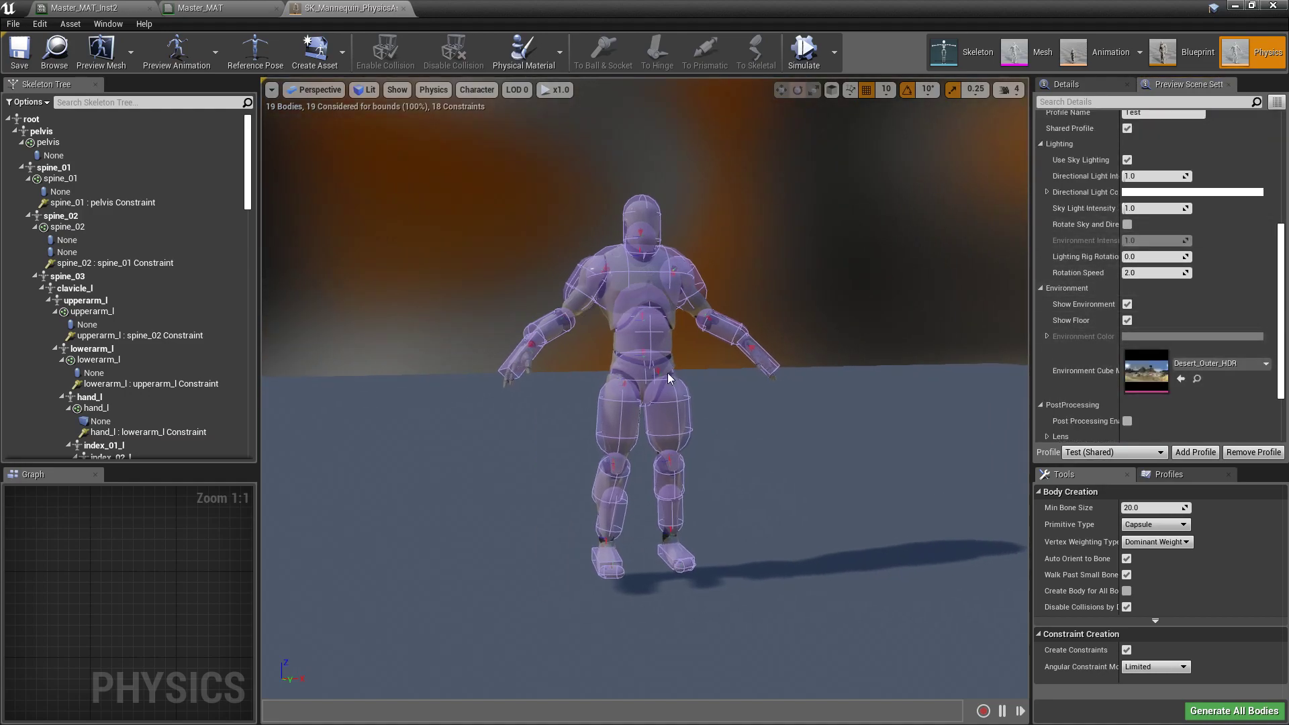
- Switch to the Master_MAT_Inst2 material instance editor and orbit its sphere preview
click(131, 7)
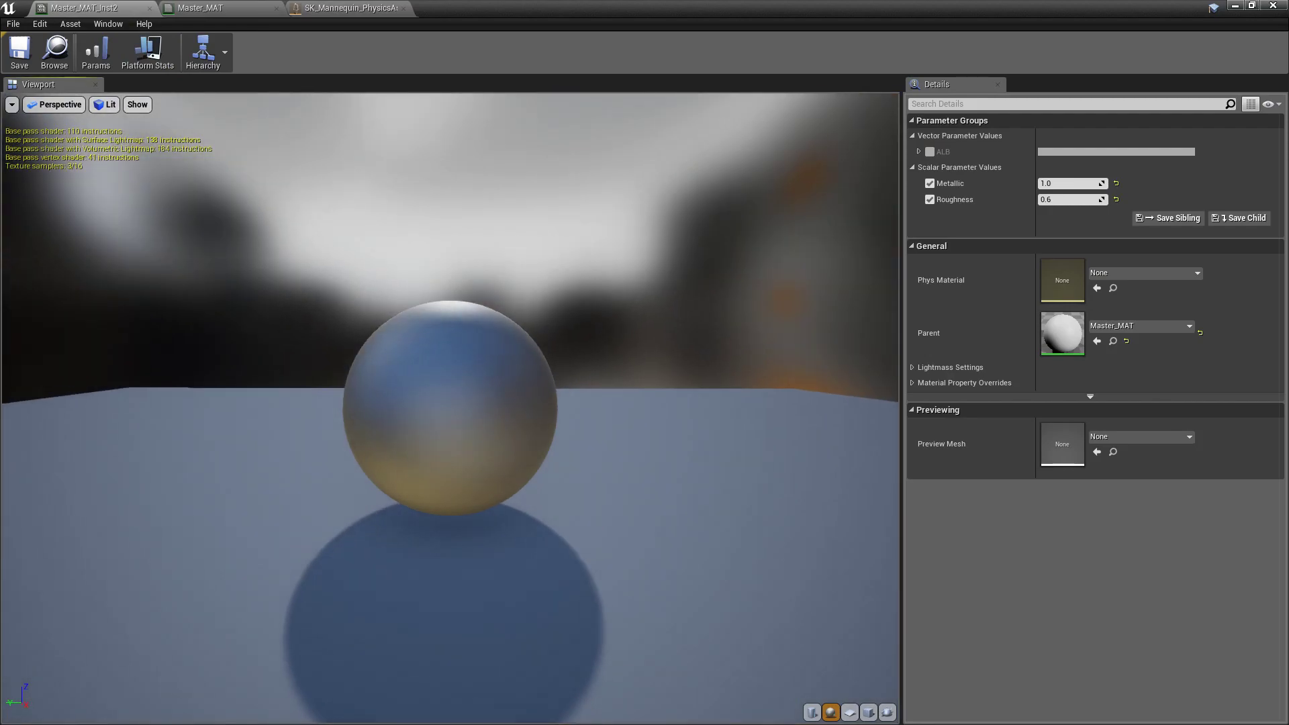
drag(604, 336, 698, 342)
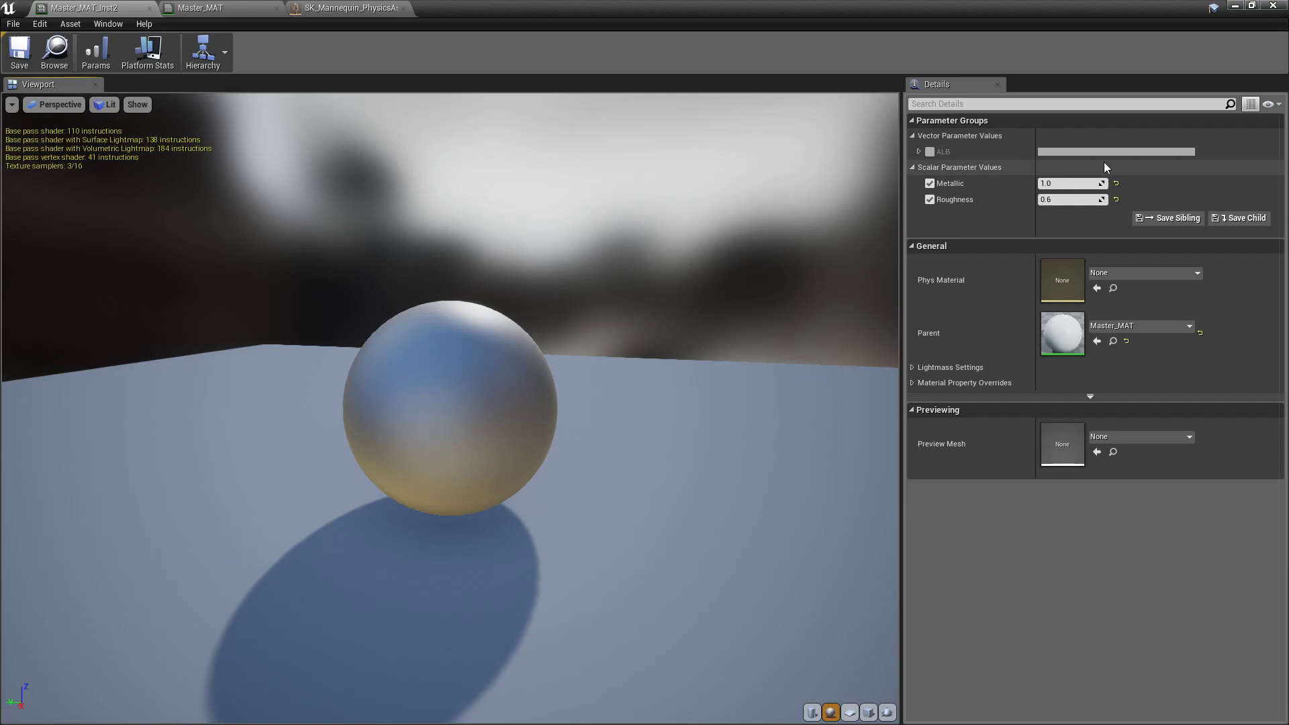
drag(497, 234, 590, 240)
- Add the Preview Scene Settings panel to the instance editor and confirm it uses Test (Shared)
click(107, 24)
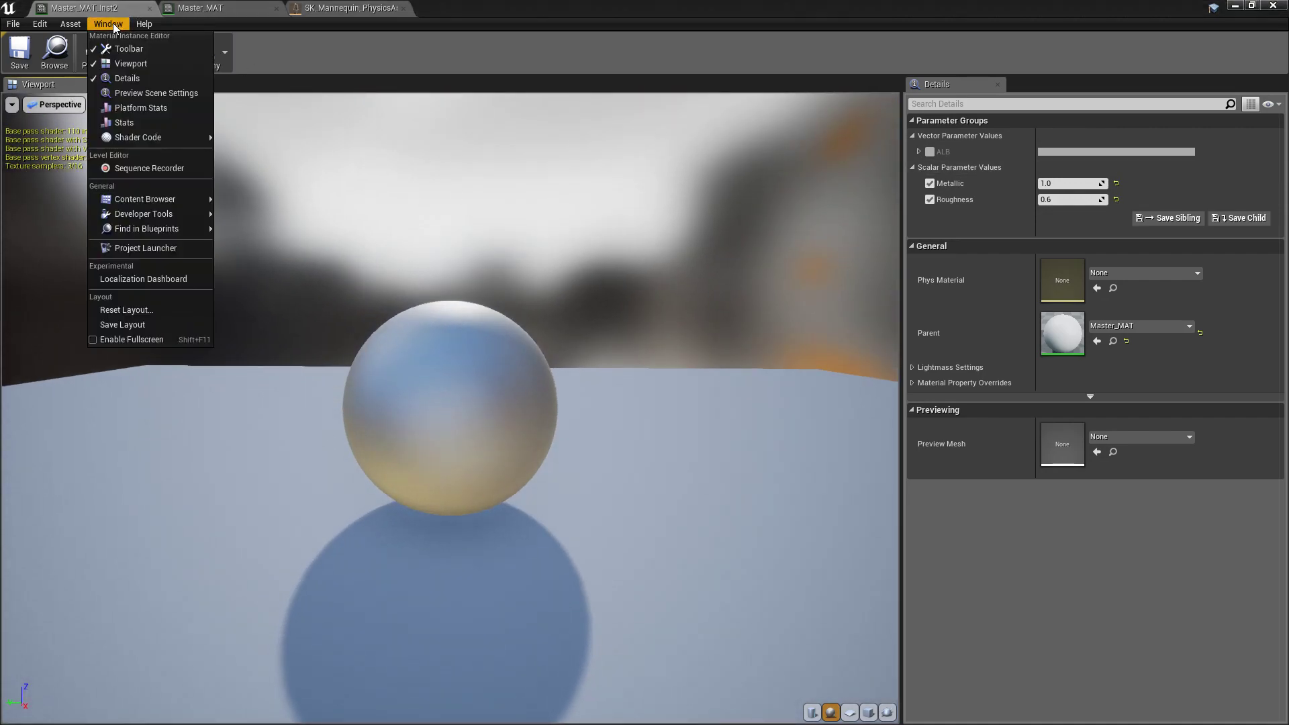
click(164, 95)
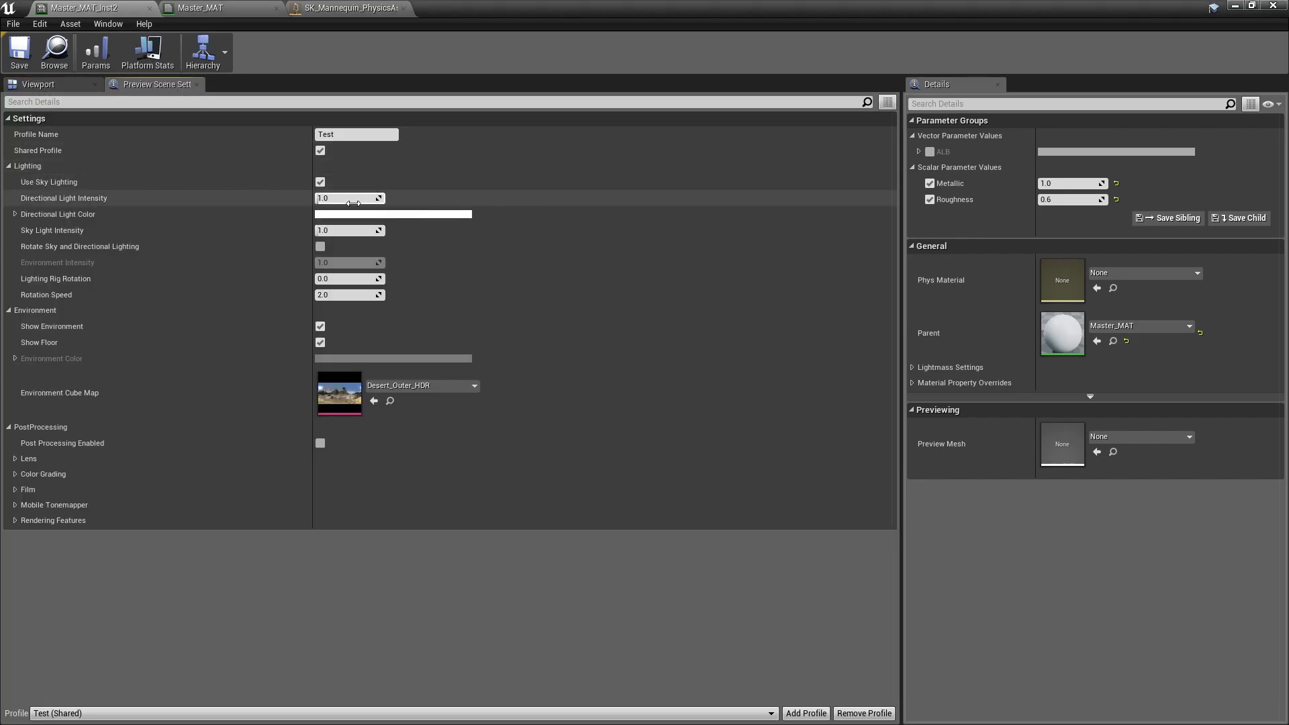
click(277, 714)
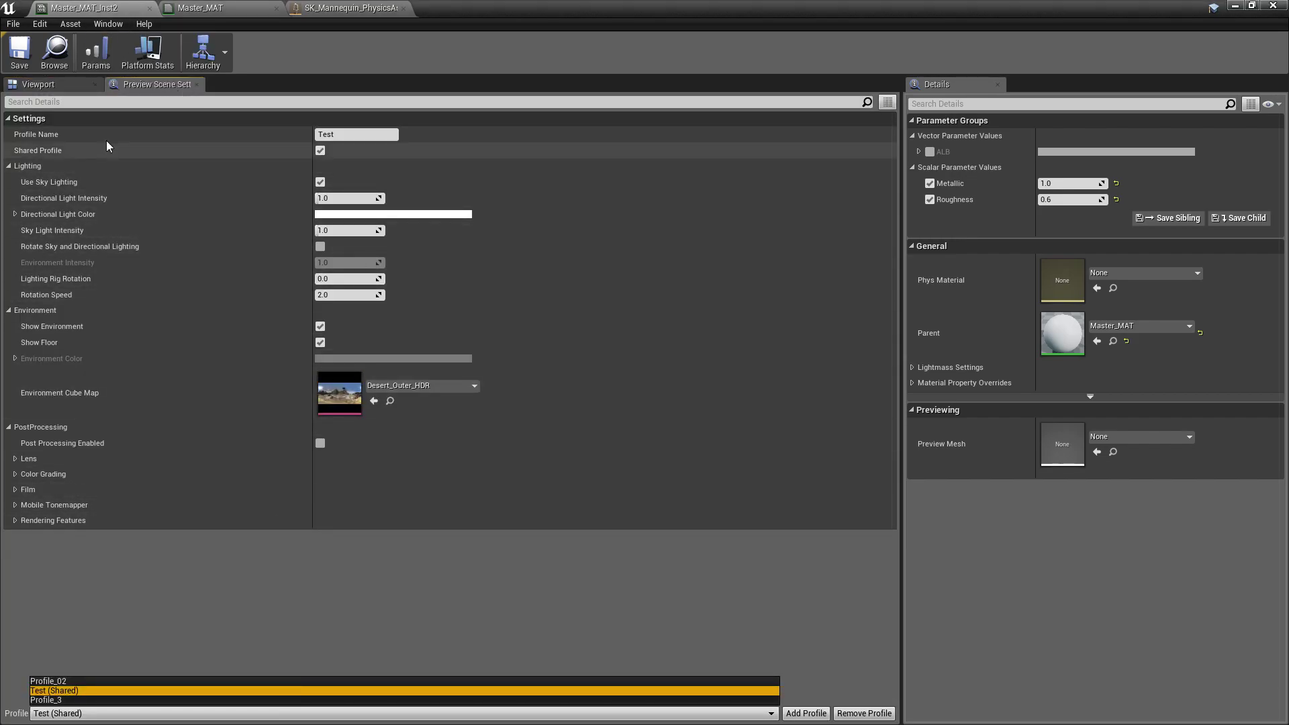
click(37, 84)
drag(417, 277, 520, 262)
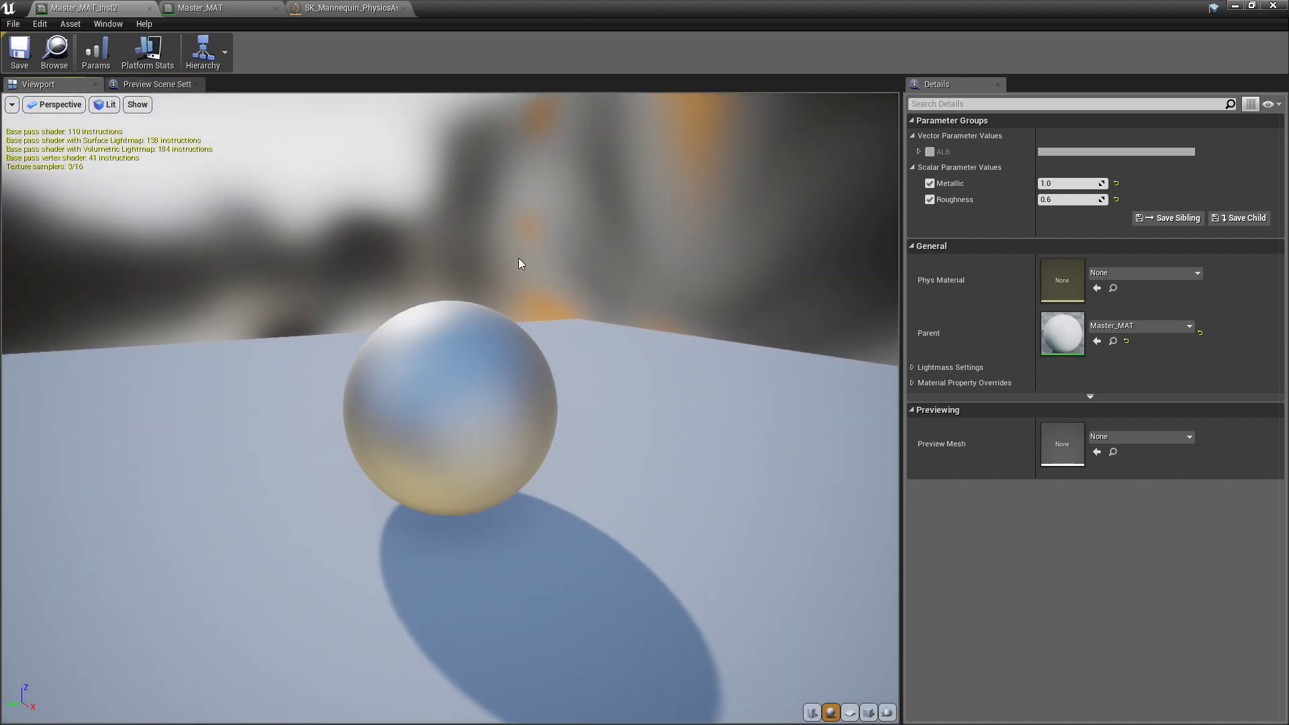